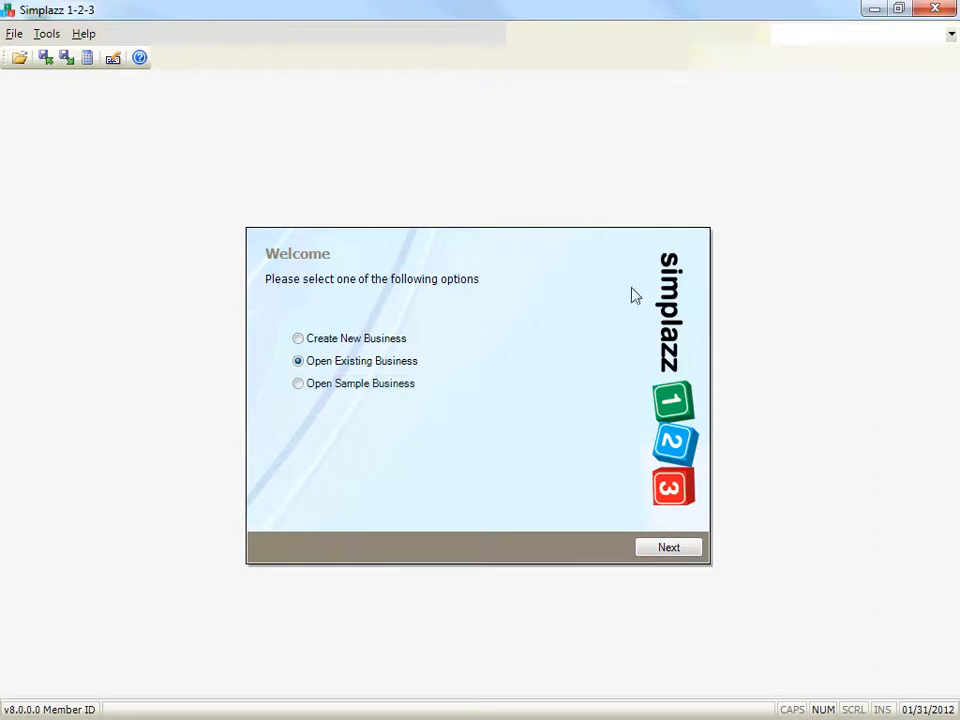
# Step: Start creating a new business without importing an existing Simplazz 1-2-3 file
pyautogui.click(378, 342)
pyautogui.click(646, 553)
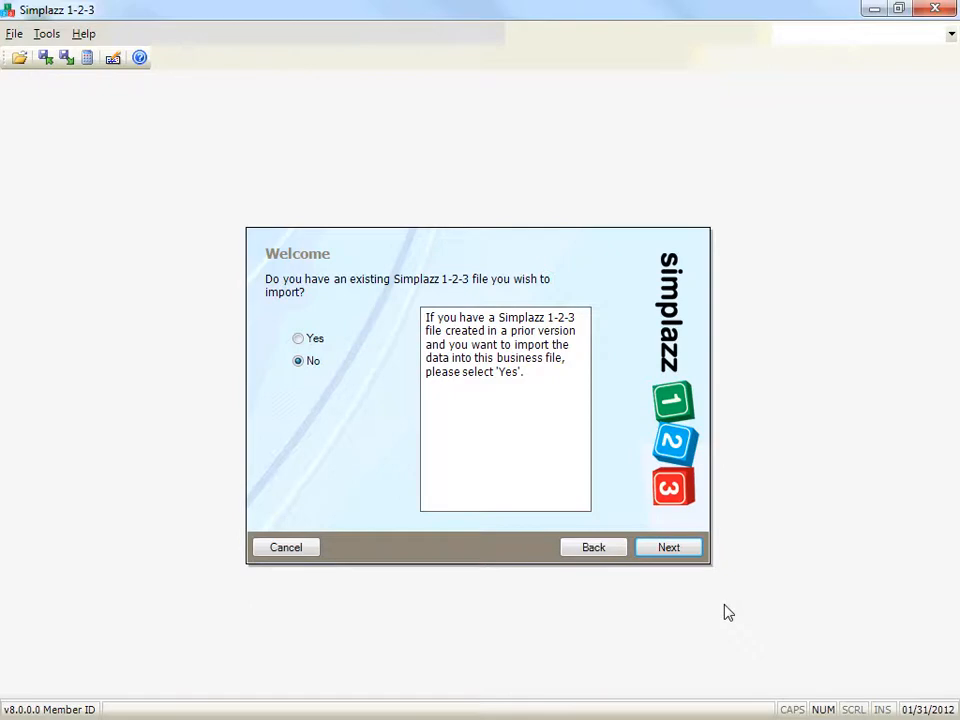
pyautogui.click(690, 549)
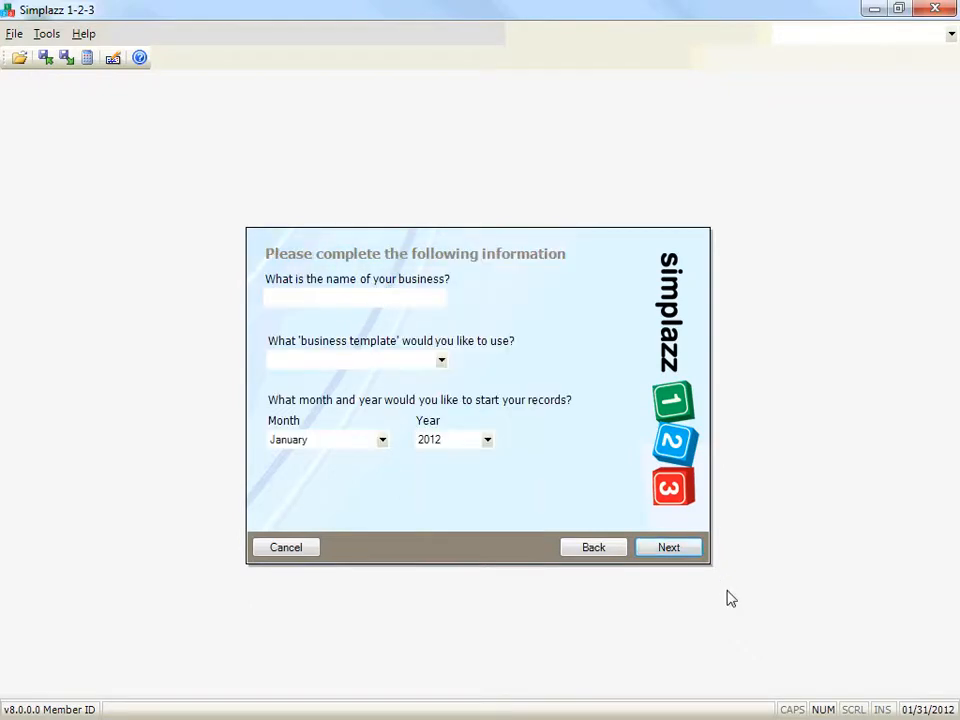
# Step: Name the business My Business and choose the My Avon Business template
pyautogui.click(400, 296)
pyautogui.write('My Business')
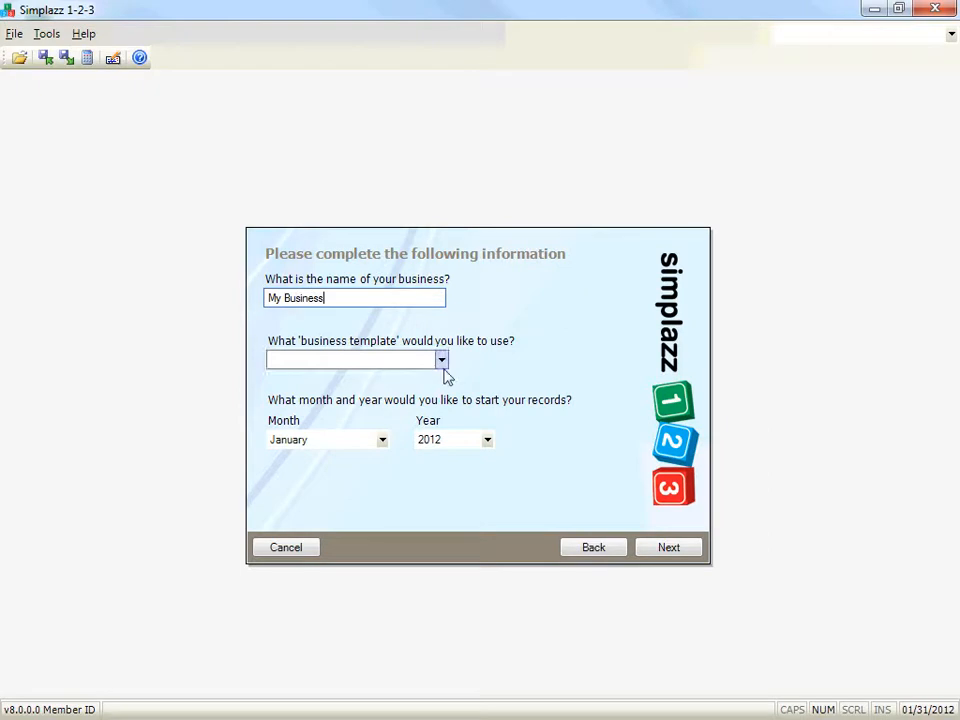
pyautogui.click(441, 362)
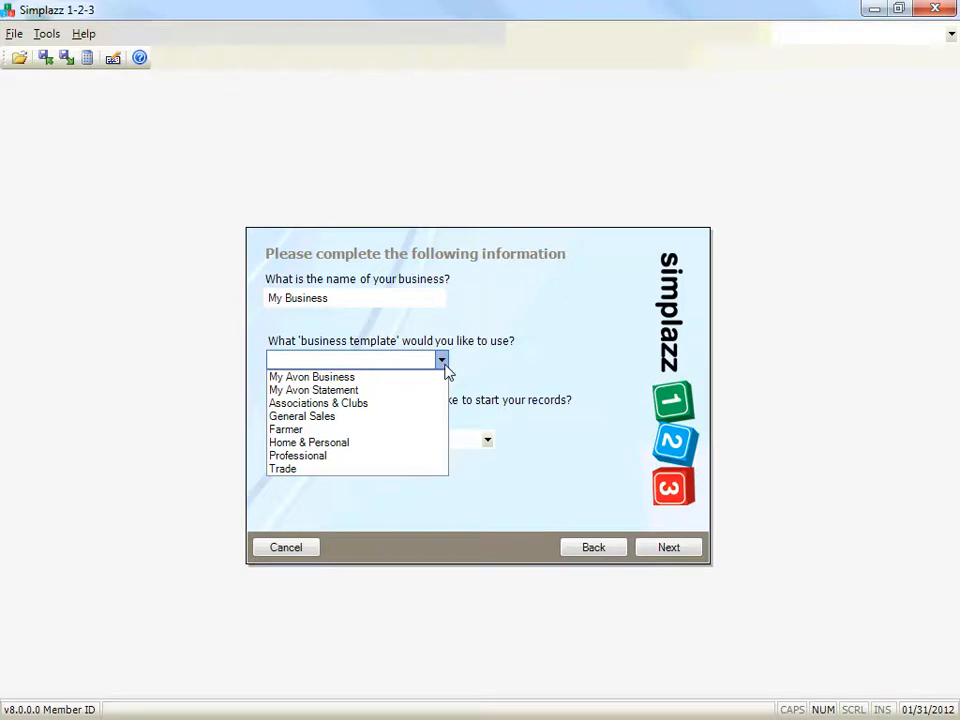
pyautogui.click(437, 385)
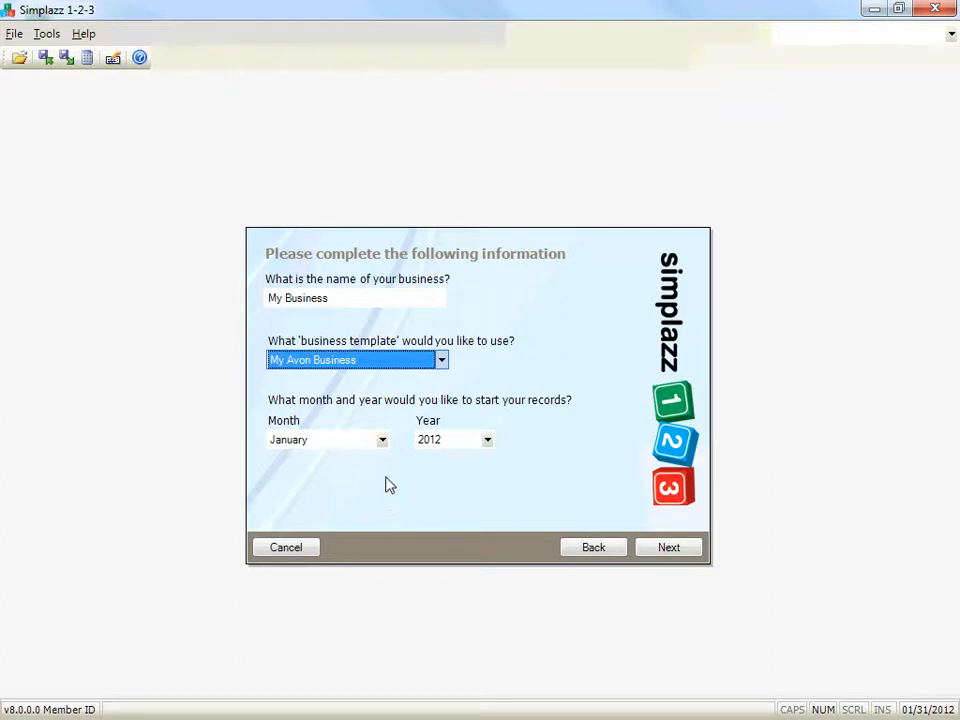
# Step: Set the records to start in January 2012 and continue to the bank account setup
pyautogui.click(384, 441)
pyautogui.moveTo(379, 488)
pyautogui.mouseDown()
pyautogui.moveTo(381, 516)
pyautogui.moveTo(379, 476)
pyautogui.mouseUp()
pyautogui.click(332, 459)
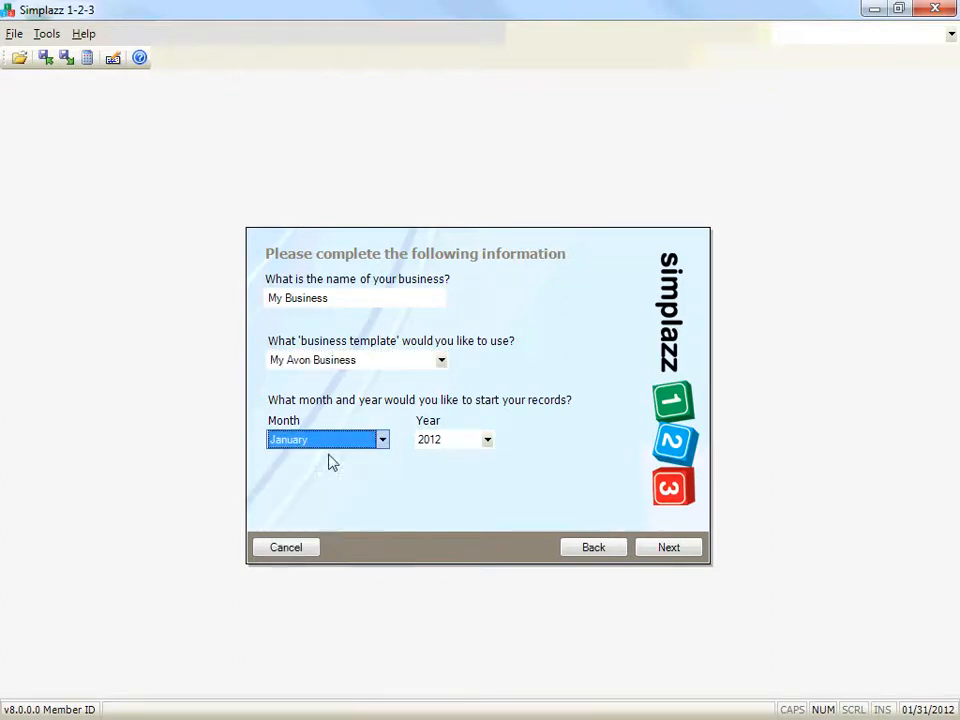
pyautogui.click(487, 440)
pyautogui.moveTo(486, 523)
pyautogui.mouseDown()
pyautogui.moveTo(486, 454)
pyautogui.moveTo(486, 553)
pyautogui.moveTo(486, 519)
pyautogui.mouseUp()
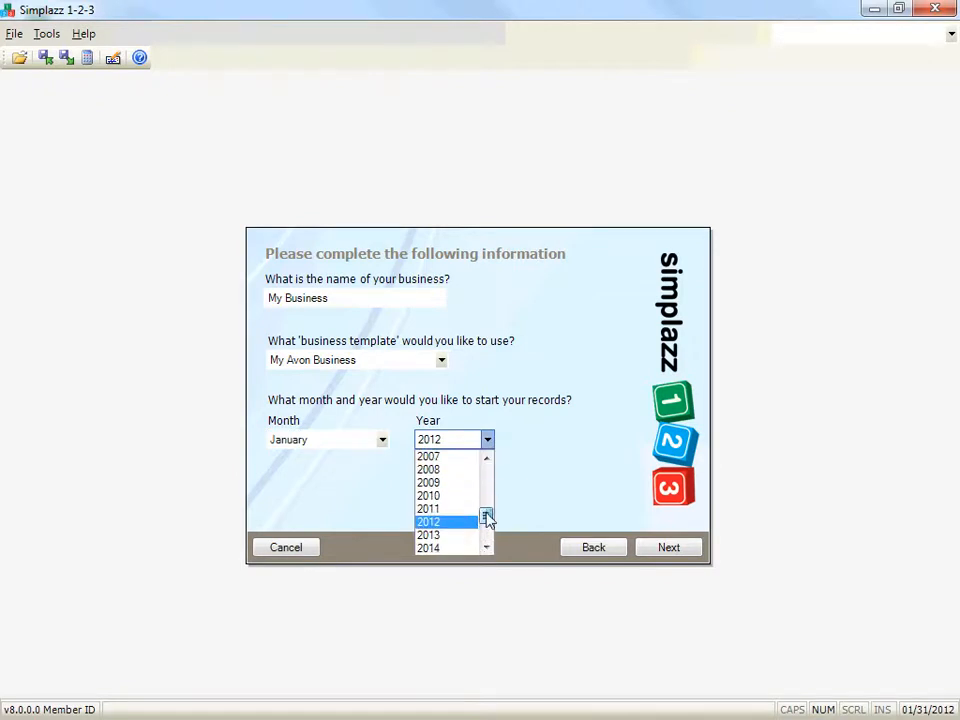
pyautogui.click(452, 522)
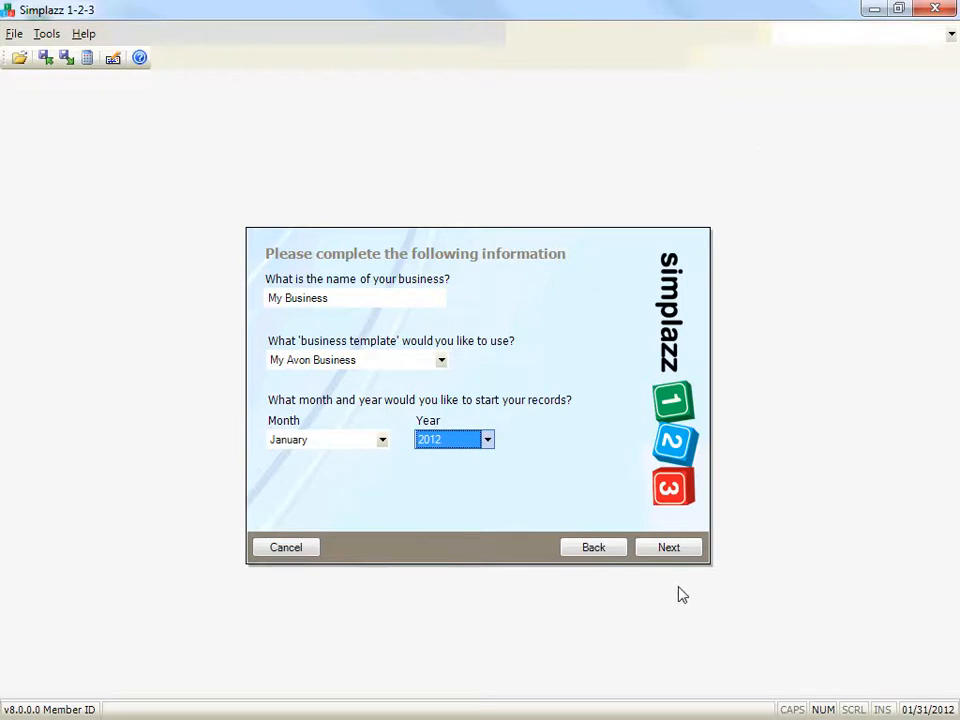
pyautogui.click(694, 558)
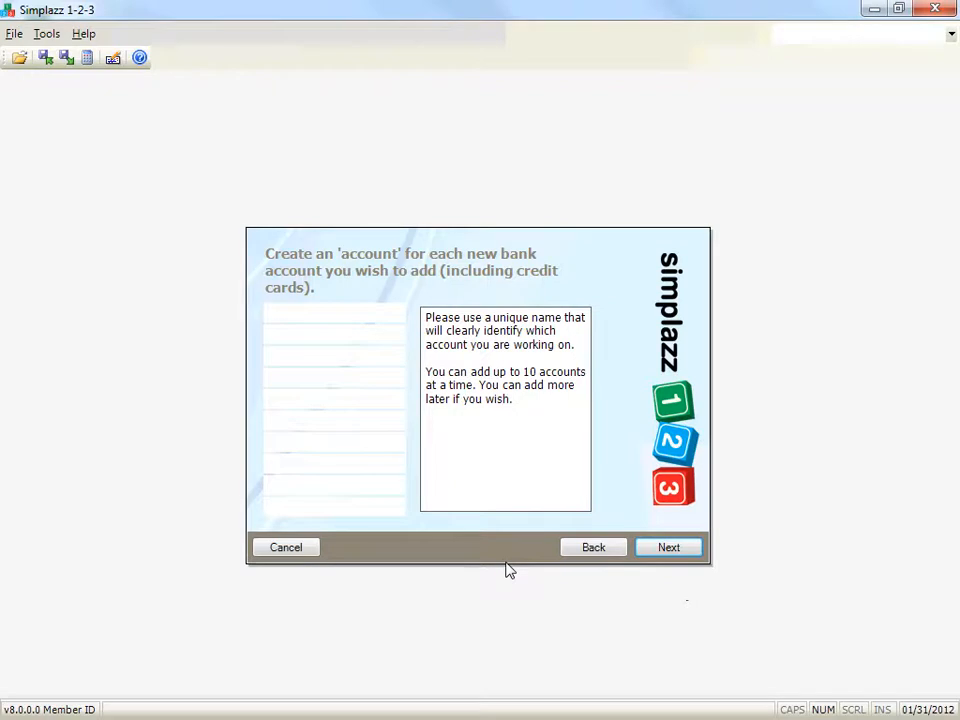
# Step: Create three bank accounts named Check, Visa and Petty Cash, and continue to the general ledger selection
pyautogui.click(349, 312)
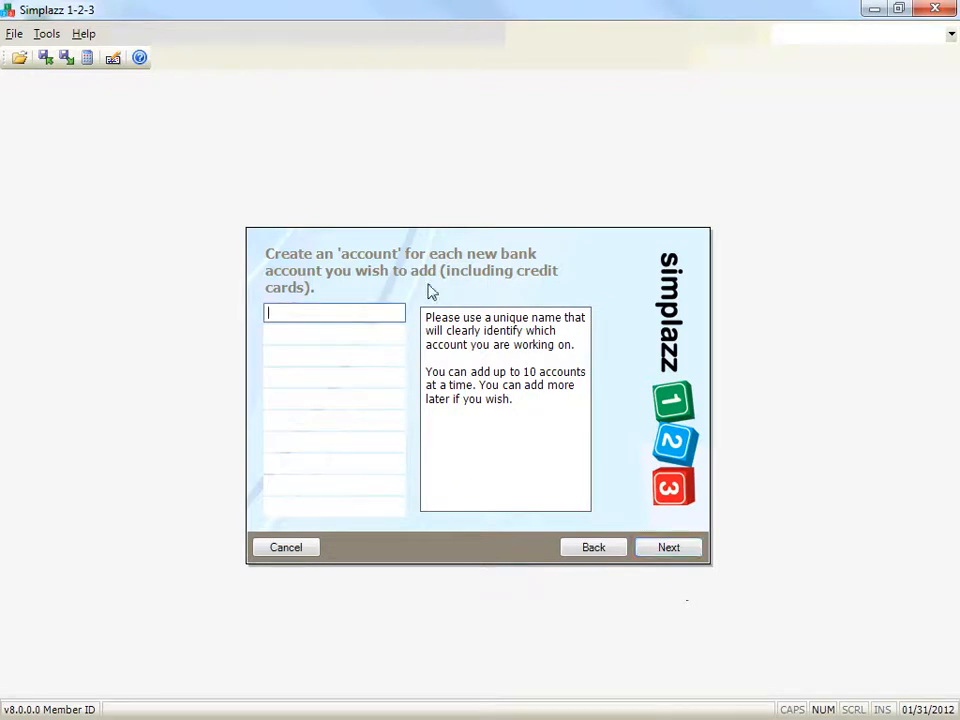
pyautogui.write('Check')
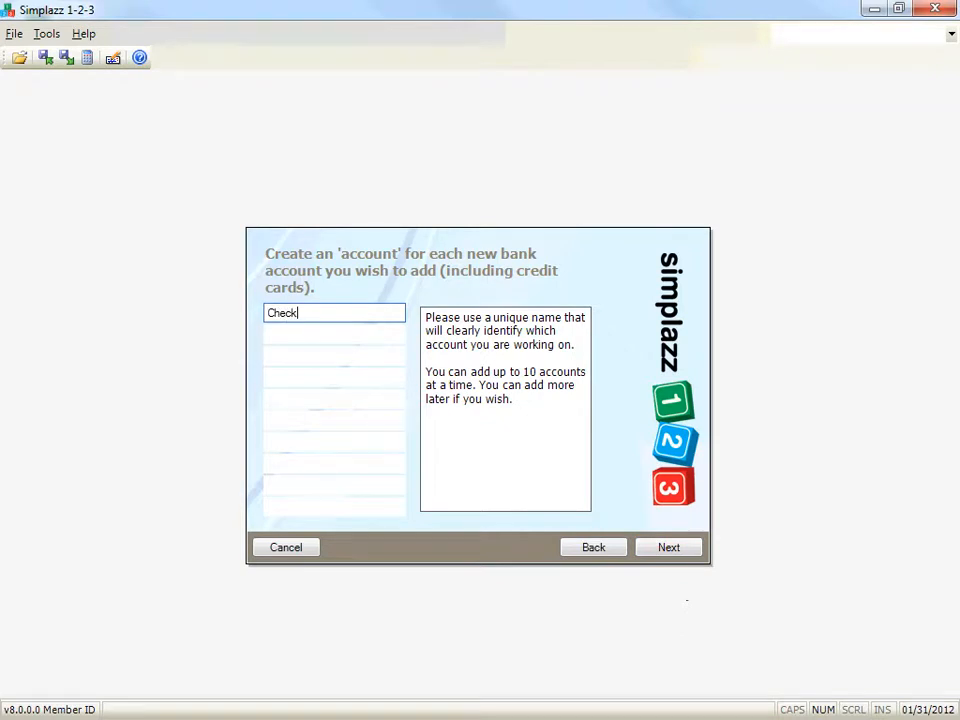
pyautogui.press('Tab')
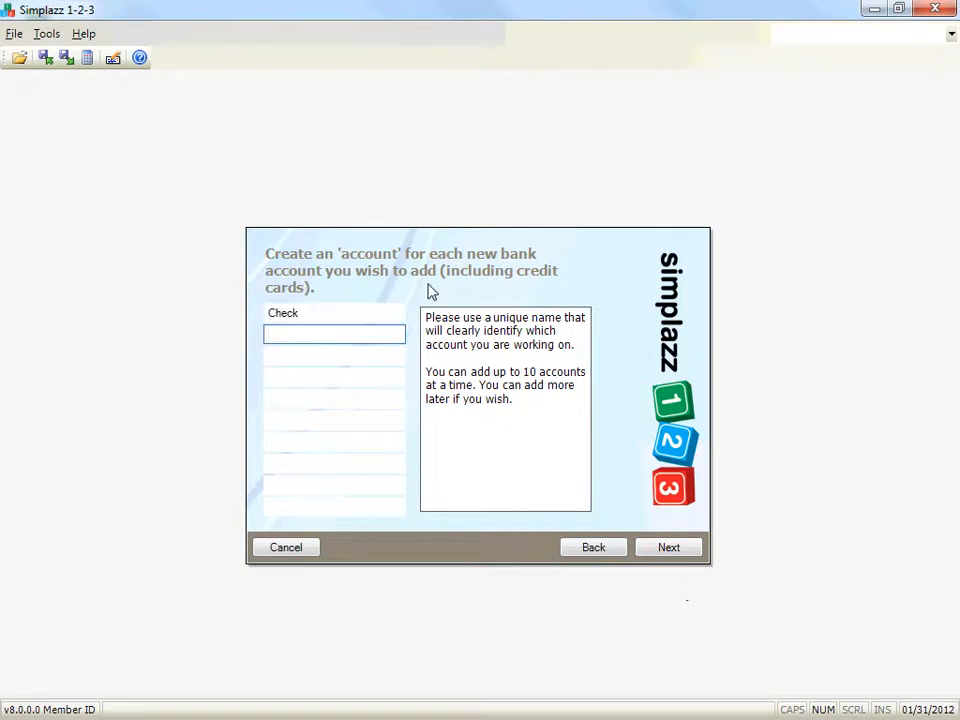
pyautogui.write('Visa')
pyautogui.press('Tab')
pyautogui.write('Pett')
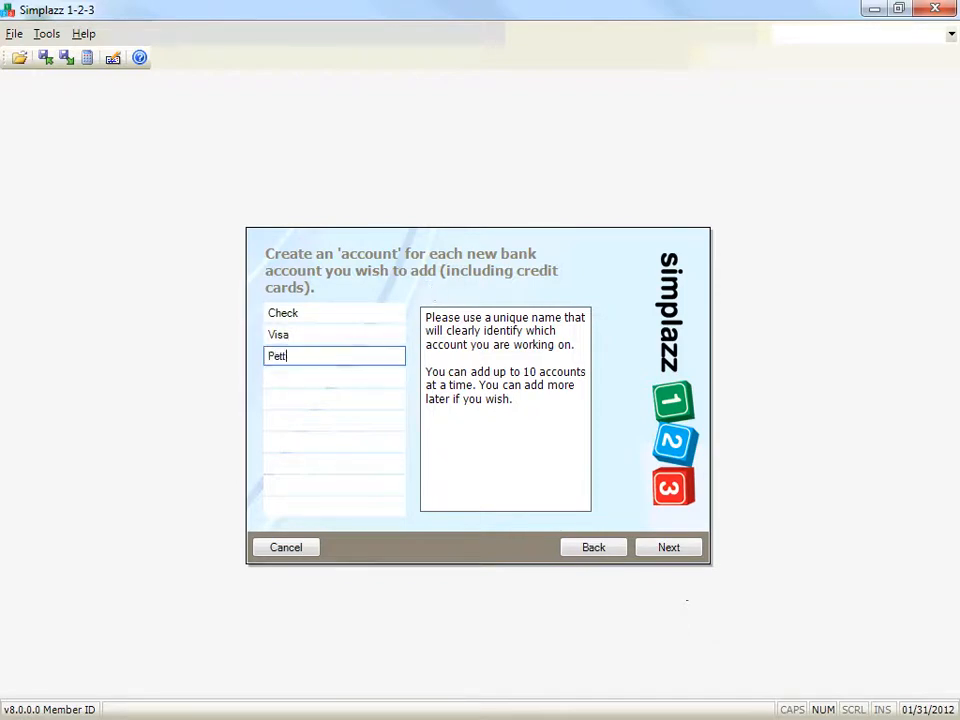
pyautogui.write('y Cash')
pyautogui.click(690, 554)
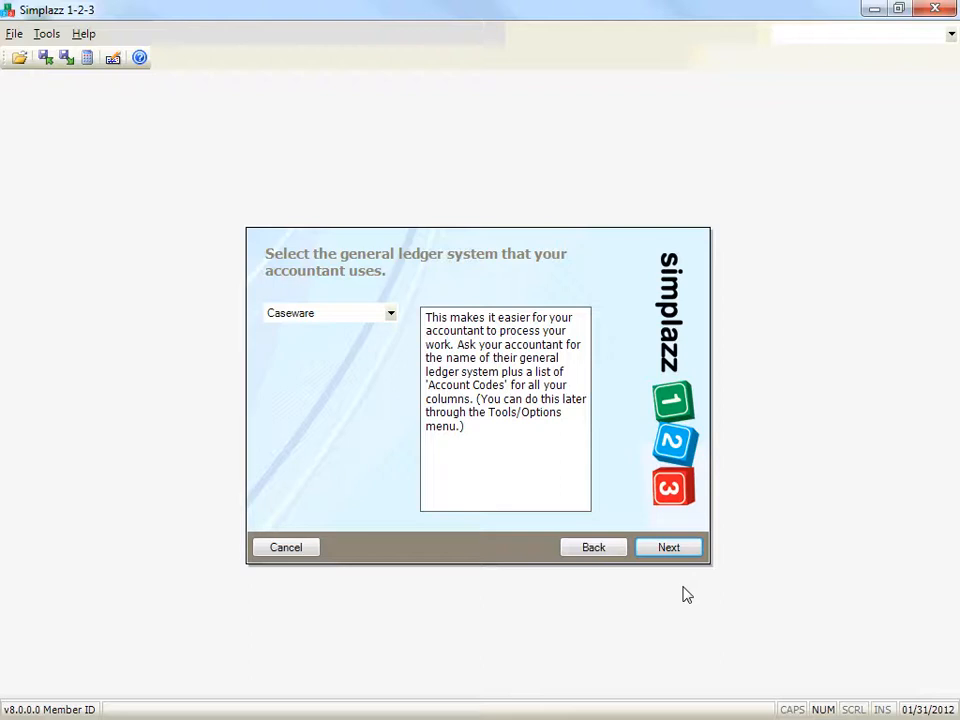
# Step: Set the accountant's general ledger system to I Don't Know and save the business file as My Business.cf8 in the Data folder
pyautogui.click(392, 316)
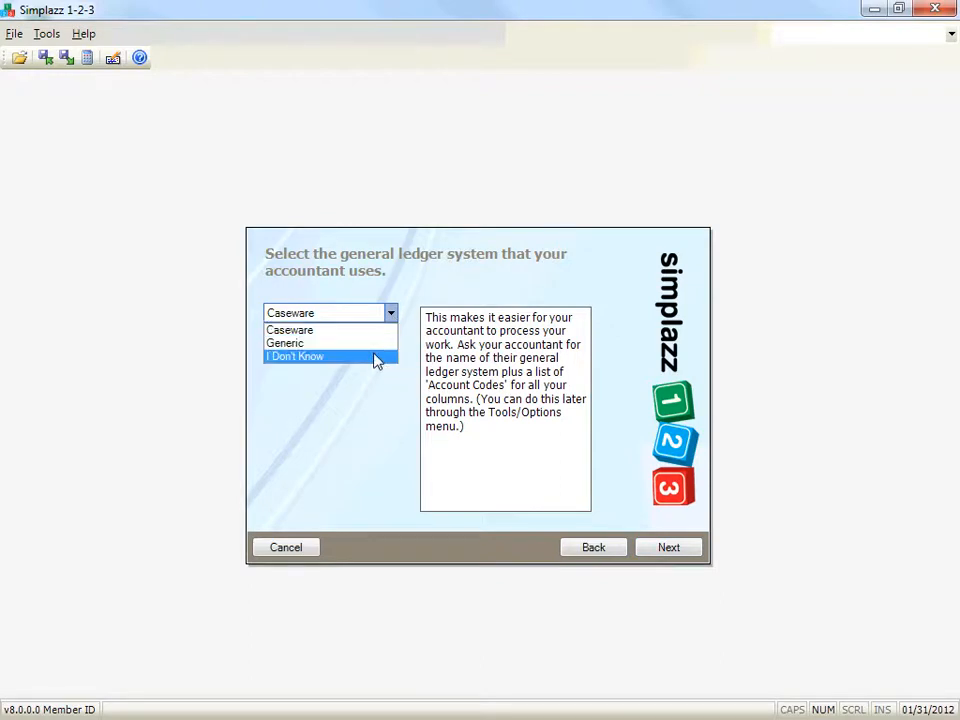
pyautogui.click(376, 357)
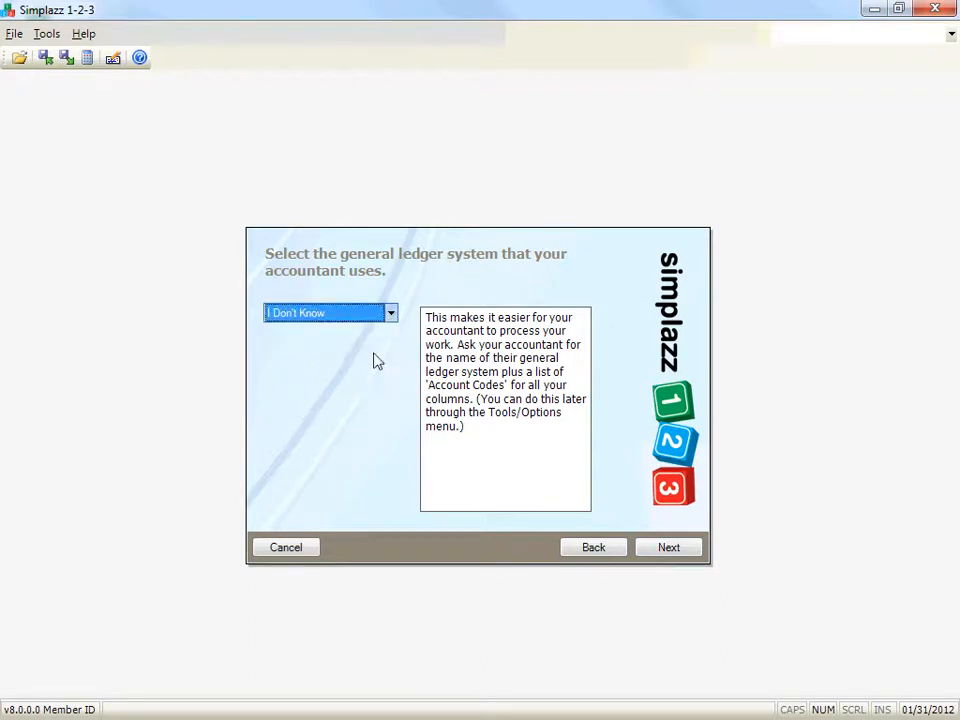
pyautogui.click(697, 553)
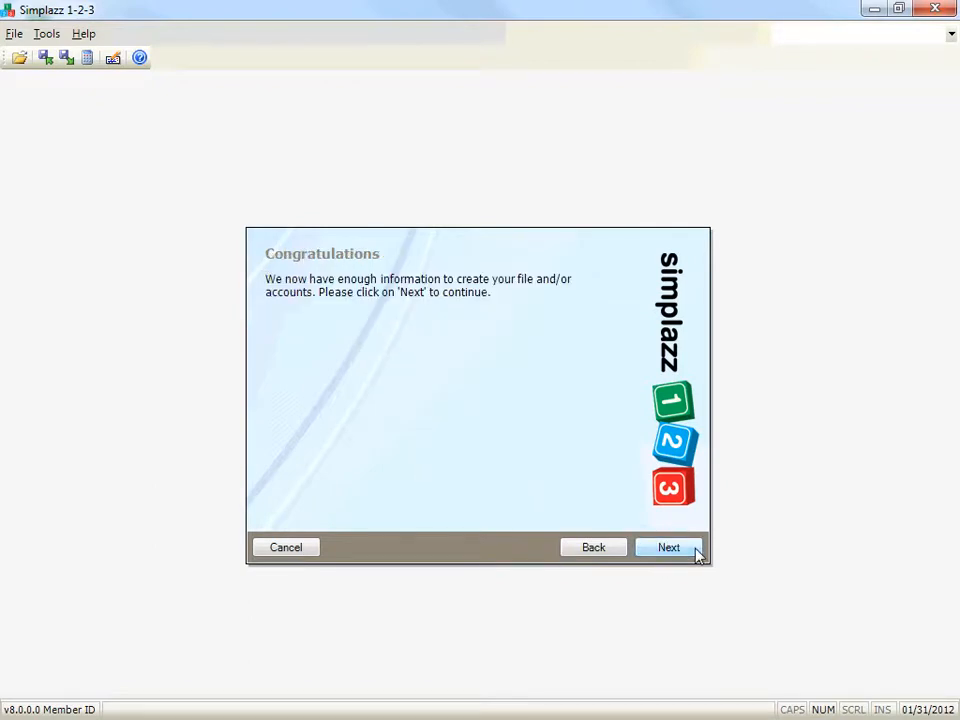
pyautogui.click(668, 547)
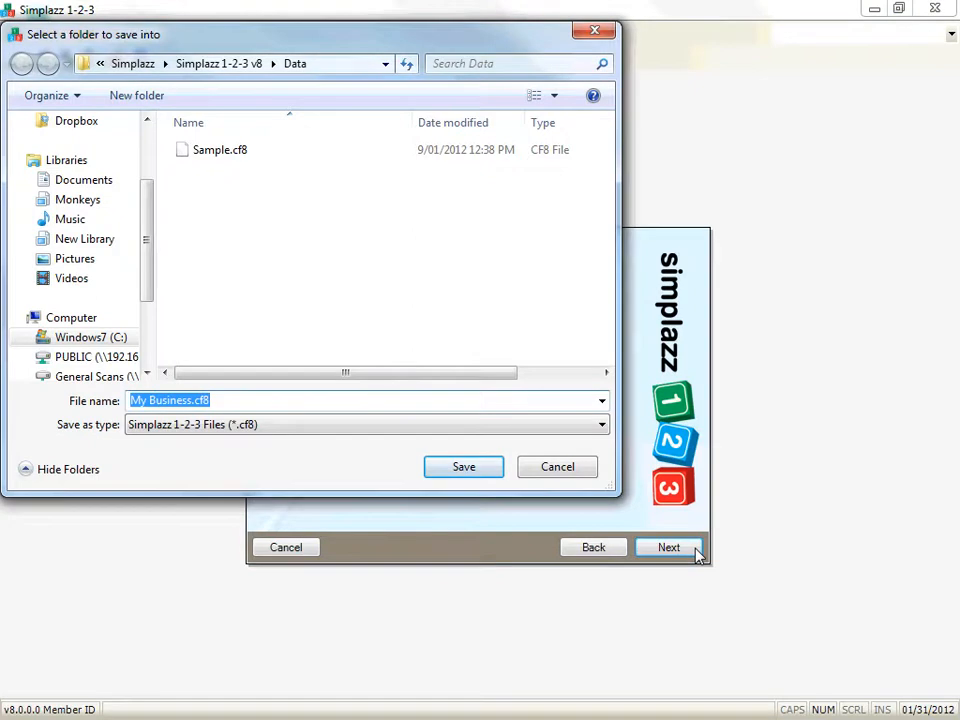
pyautogui.click(489, 467)
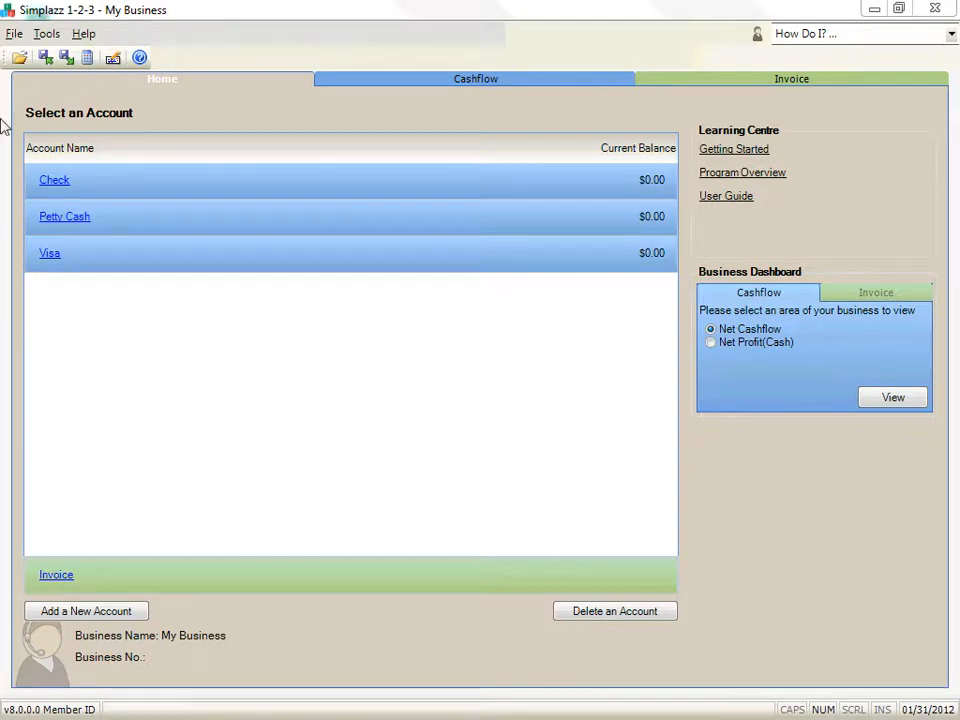
# Step: Start creating another new business file and choose to import an existing Simplazz 1-2-3 file
pyautogui.click(14, 36)
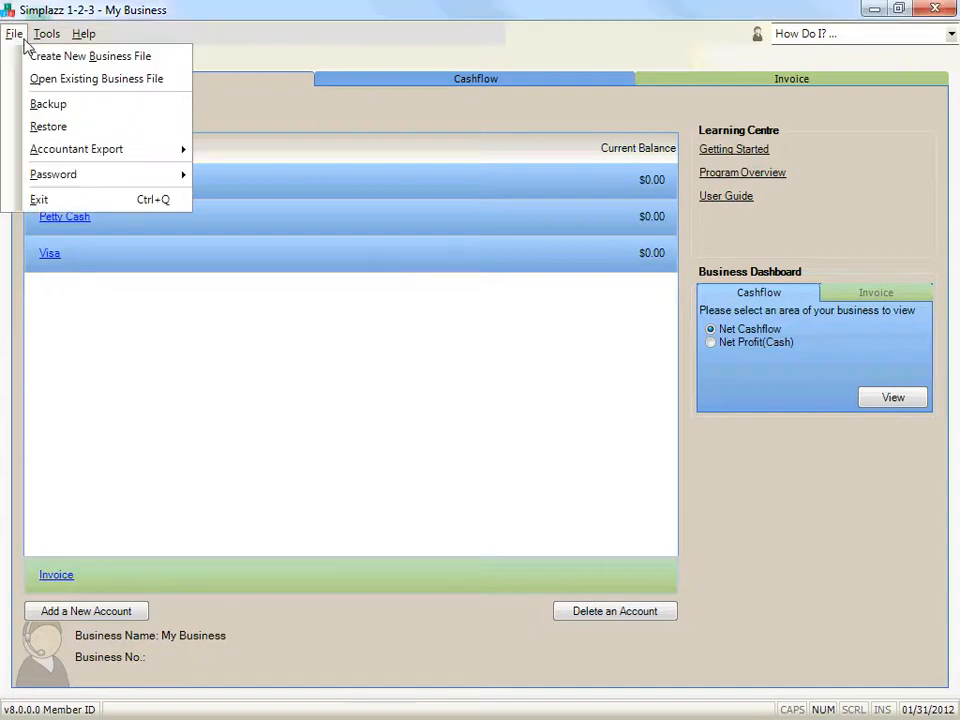
pyautogui.click(167, 58)
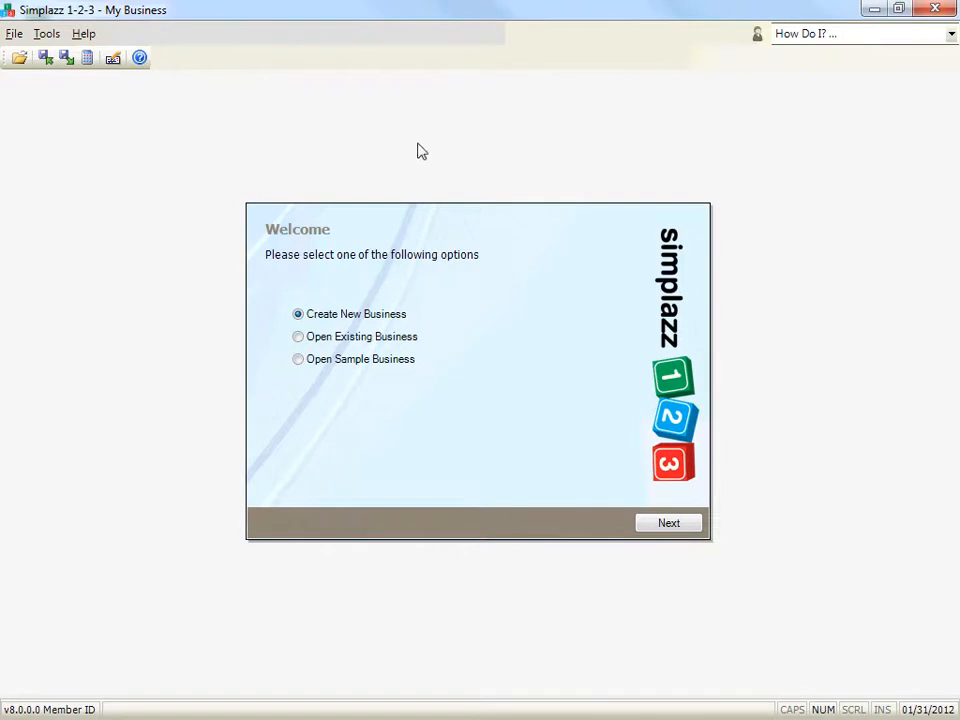
pyautogui.click(698, 532)
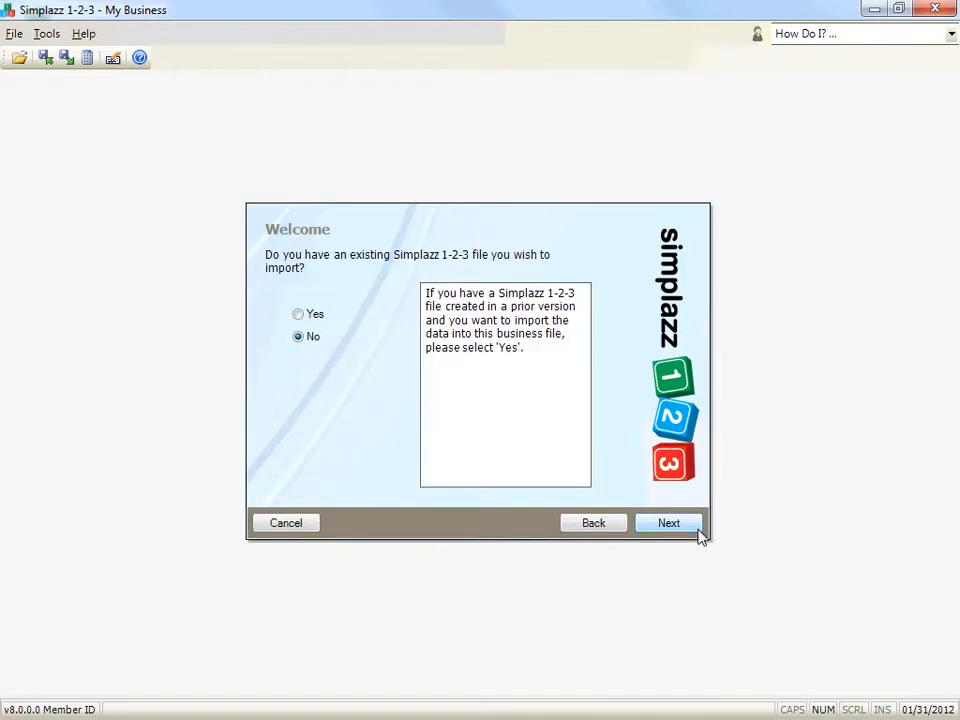
pyautogui.click(319, 317)
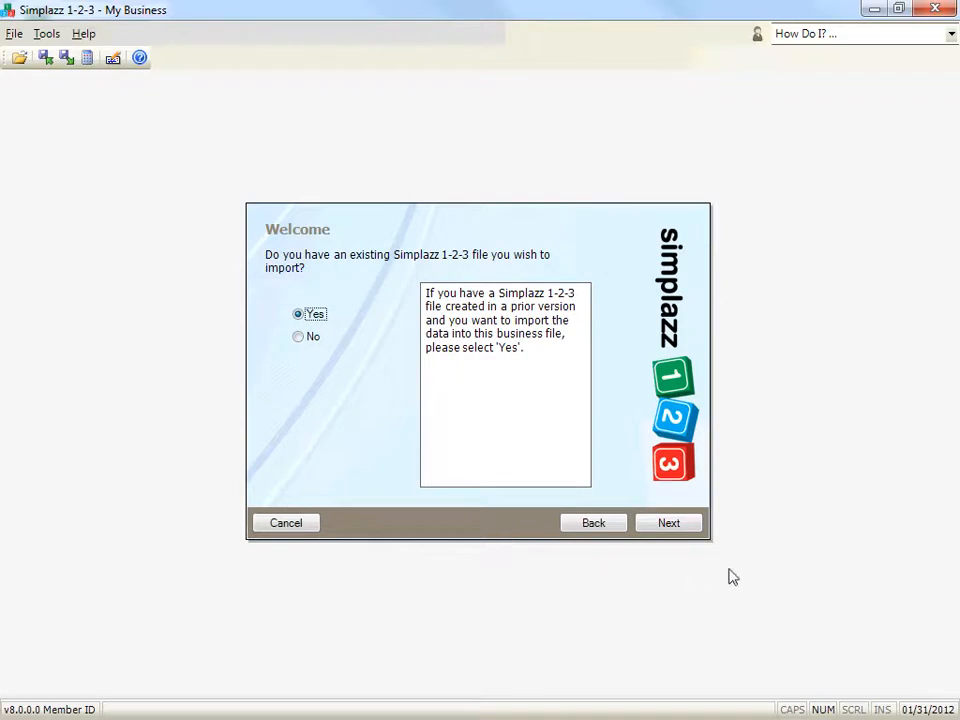
pyautogui.click(669, 523)
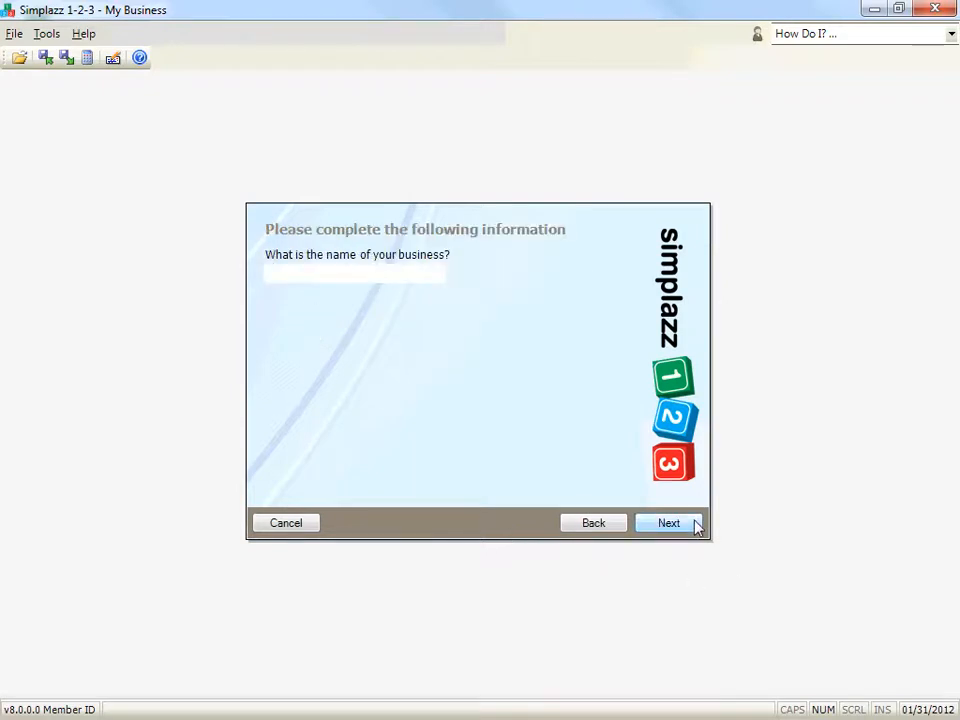
# Step: Name the new business My Older Business and continue to the data import settings
pyautogui.click(390, 272)
pyautogui.write('My Older Business')
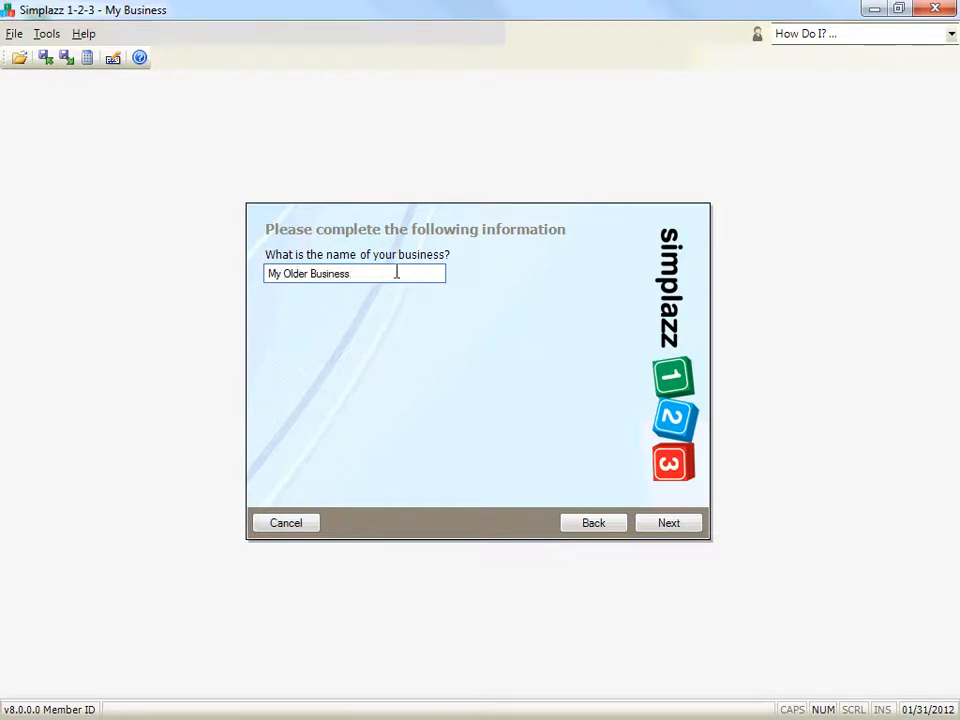
pyautogui.click(698, 531)
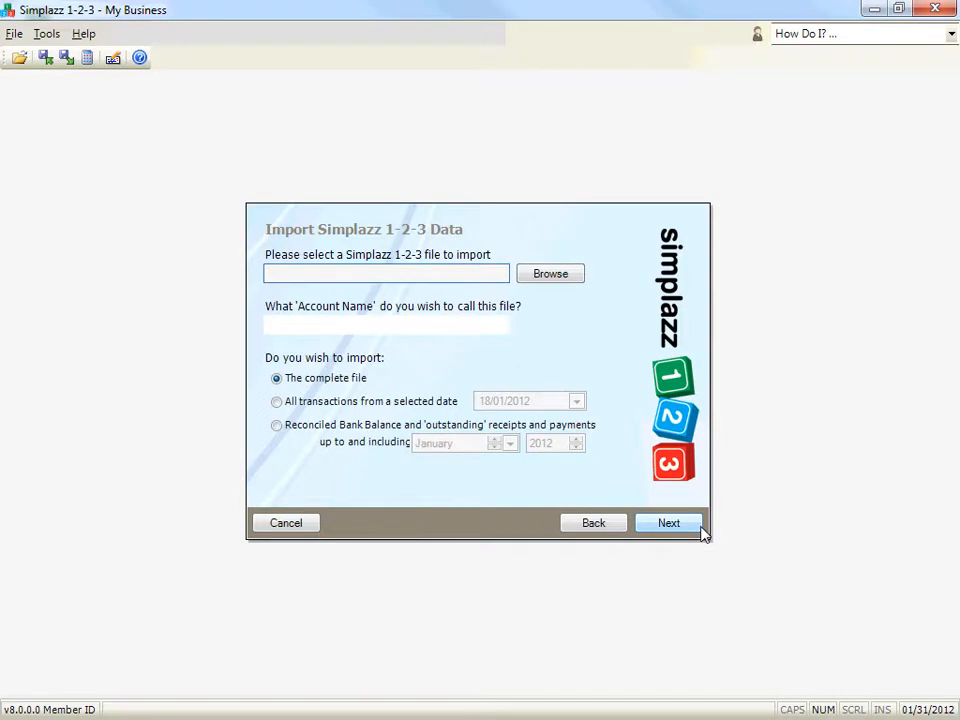
# Step: Select My Business.cf4 as the file to import and change its account name to My Older Business
pyautogui.click(577, 282)
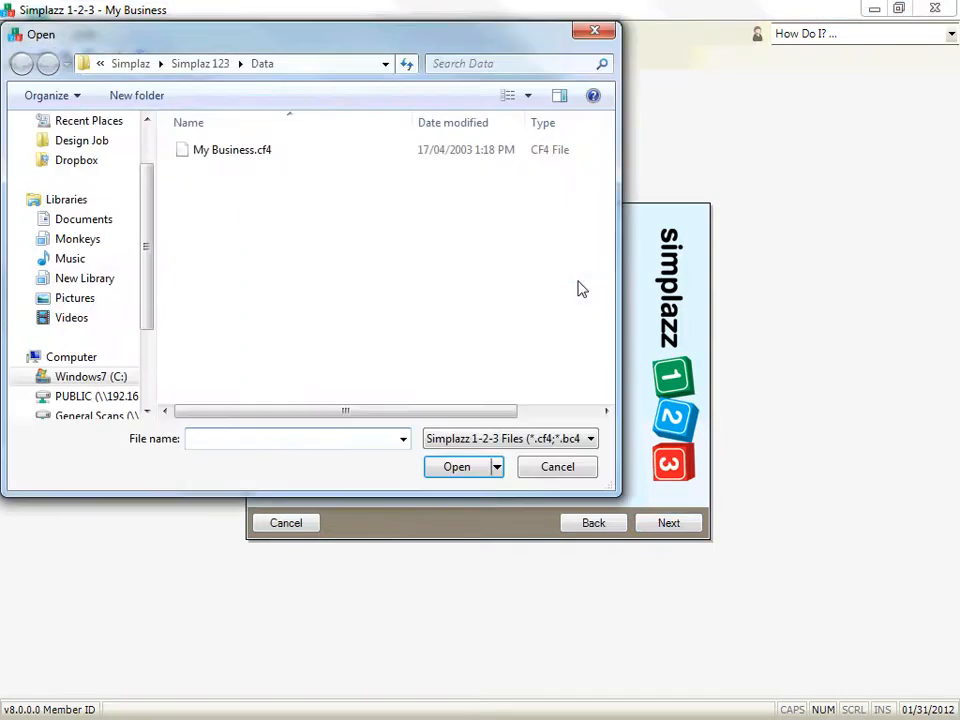
pyautogui.click(268, 160)
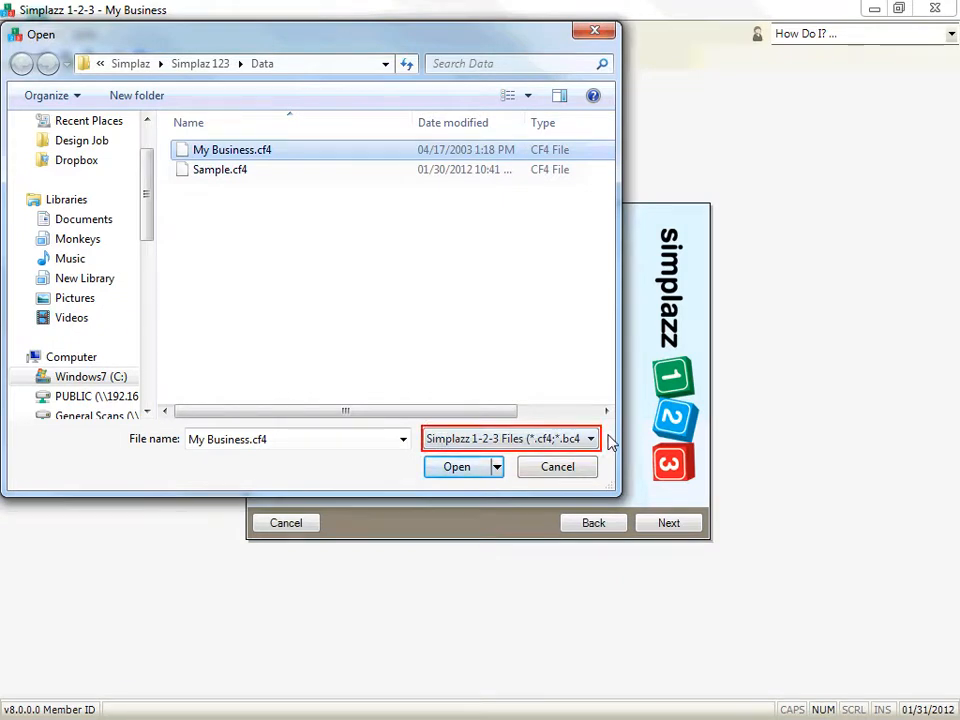
pyautogui.click(591, 439)
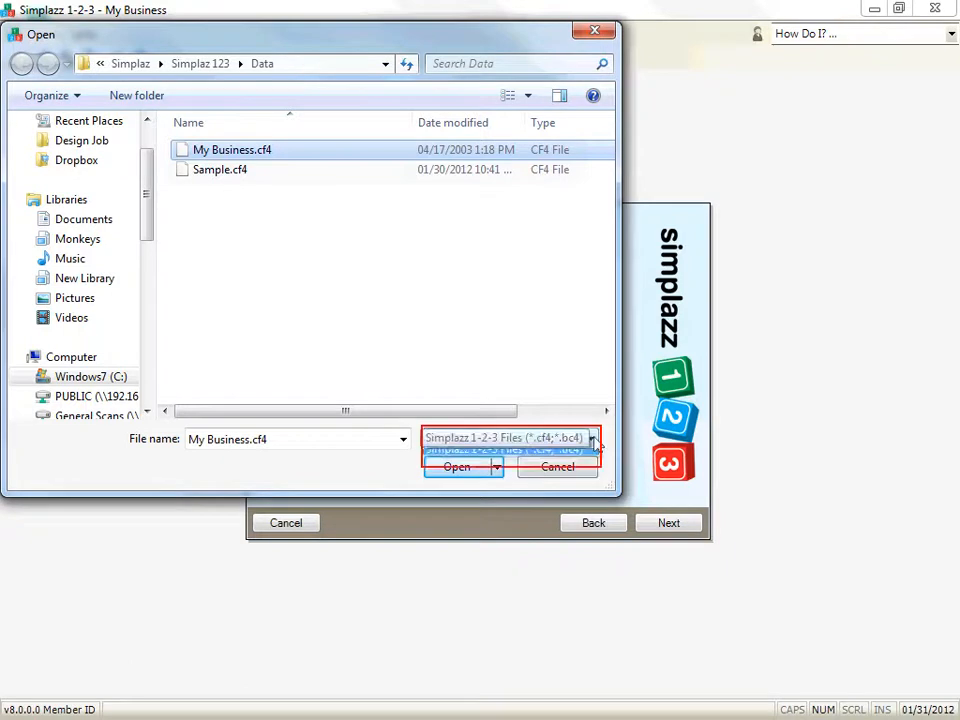
pyautogui.click(593, 442)
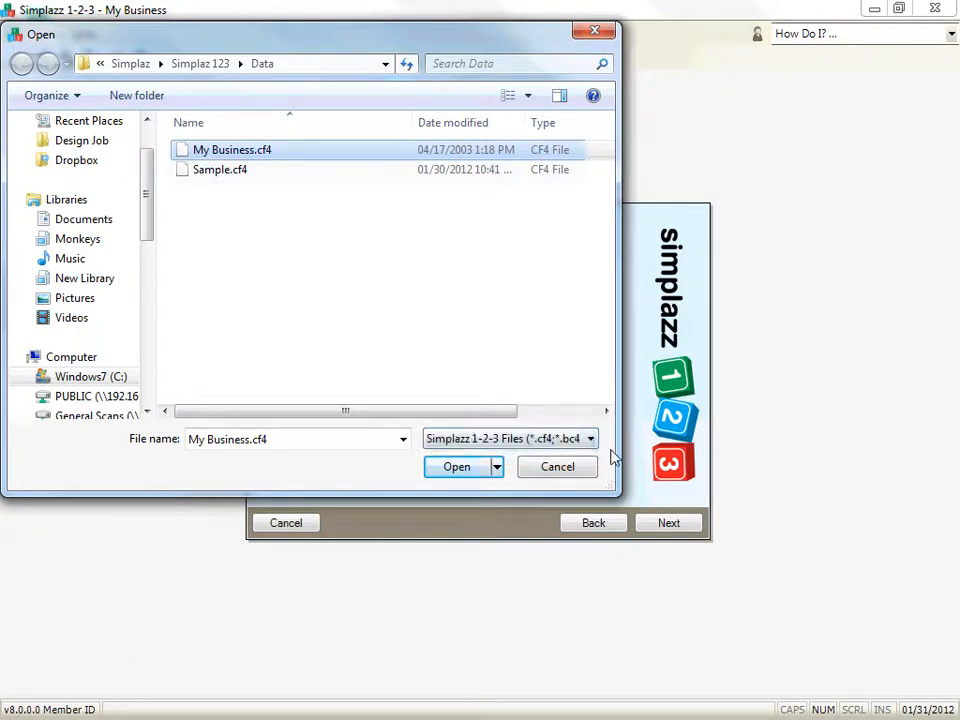
pyautogui.click(440, 468)
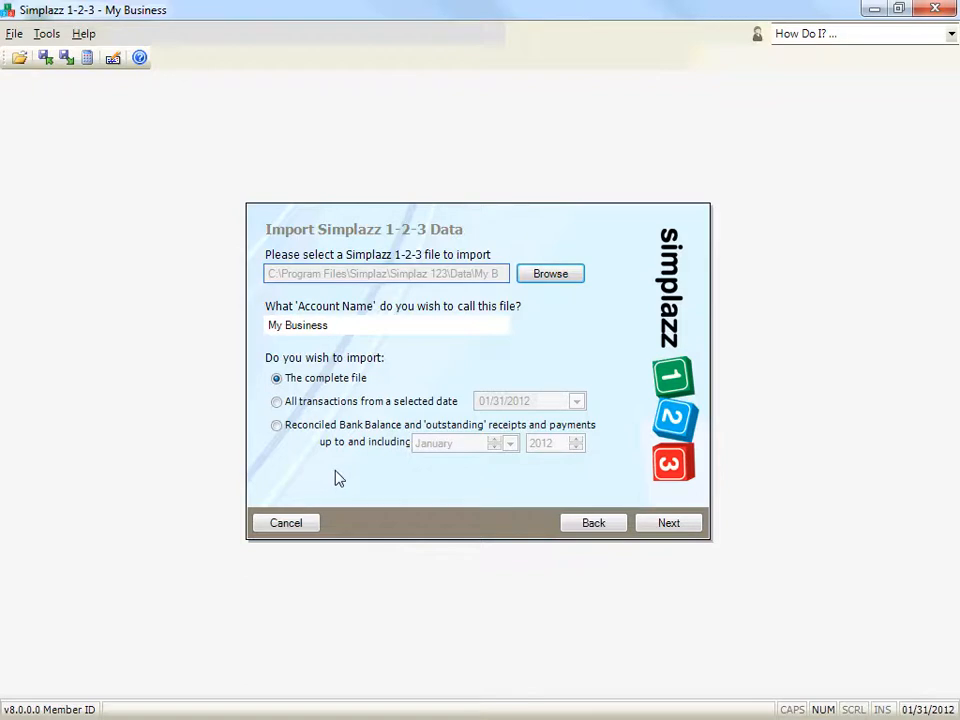
pyautogui.click(287, 324)
pyautogui.write('Older')
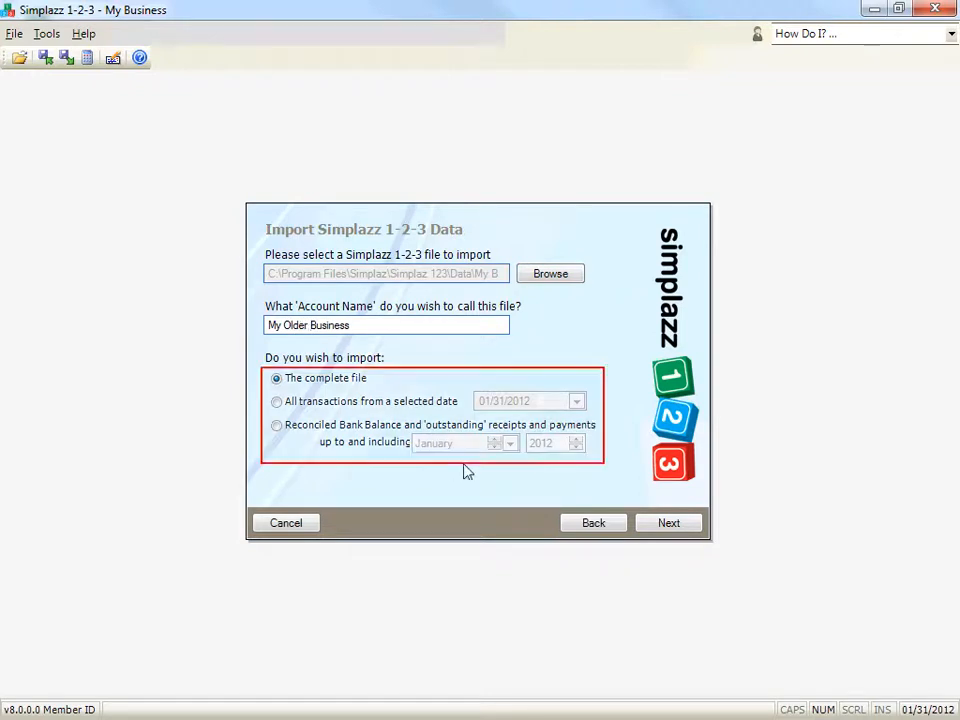
pyautogui.click(322, 402)
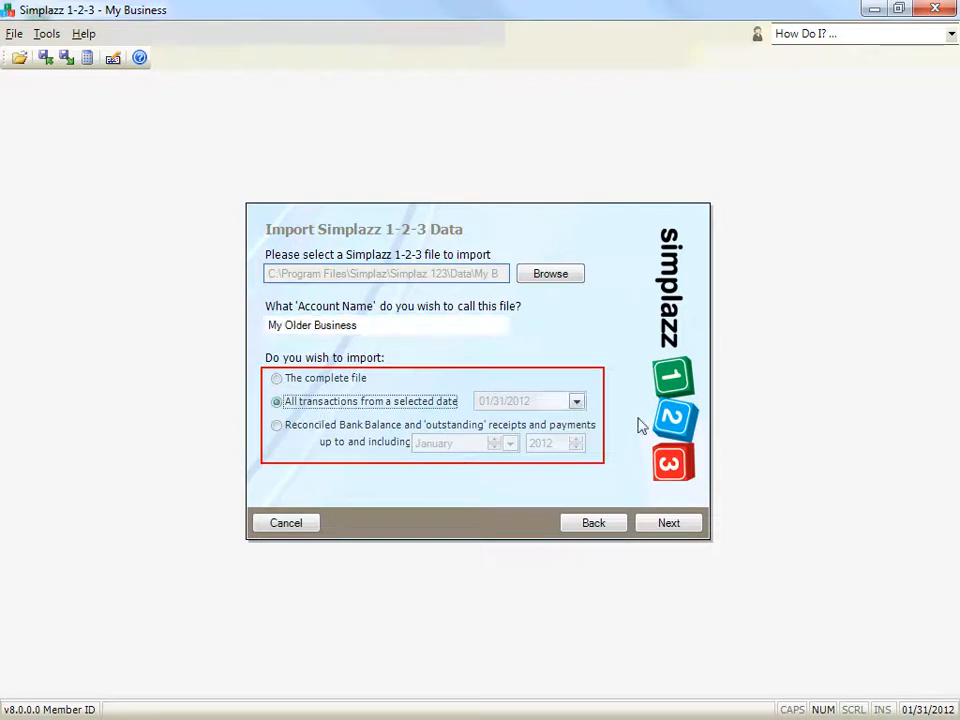
pyautogui.click(577, 401)
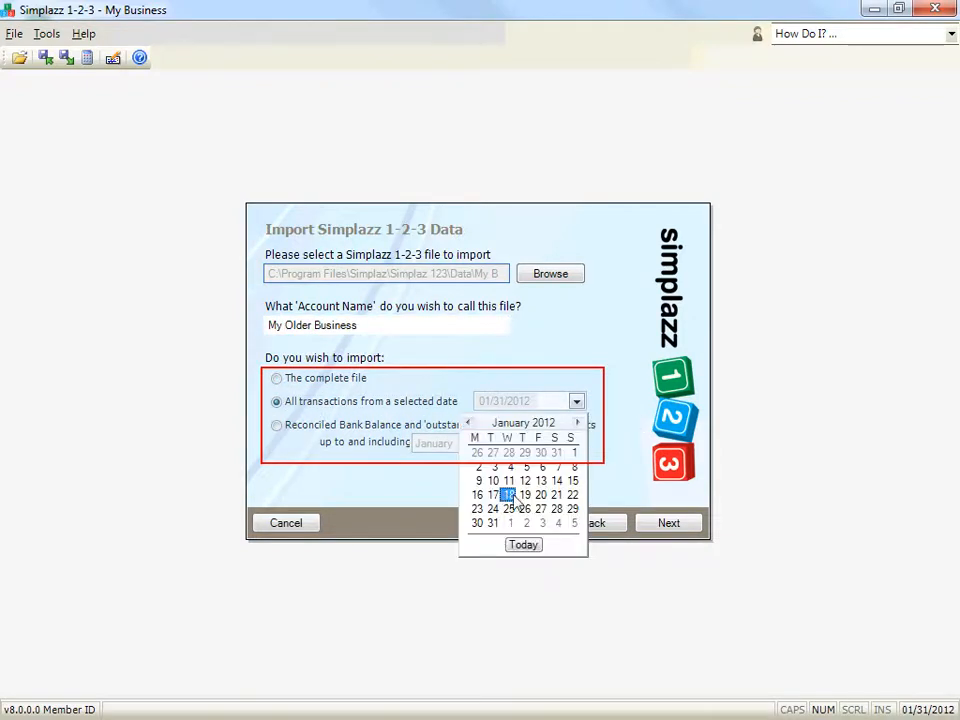
pyautogui.click(448, 484)
# Step: Choose to import the reconciled bank balance and outstanding receipts and payments
pyautogui.click(277, 426)
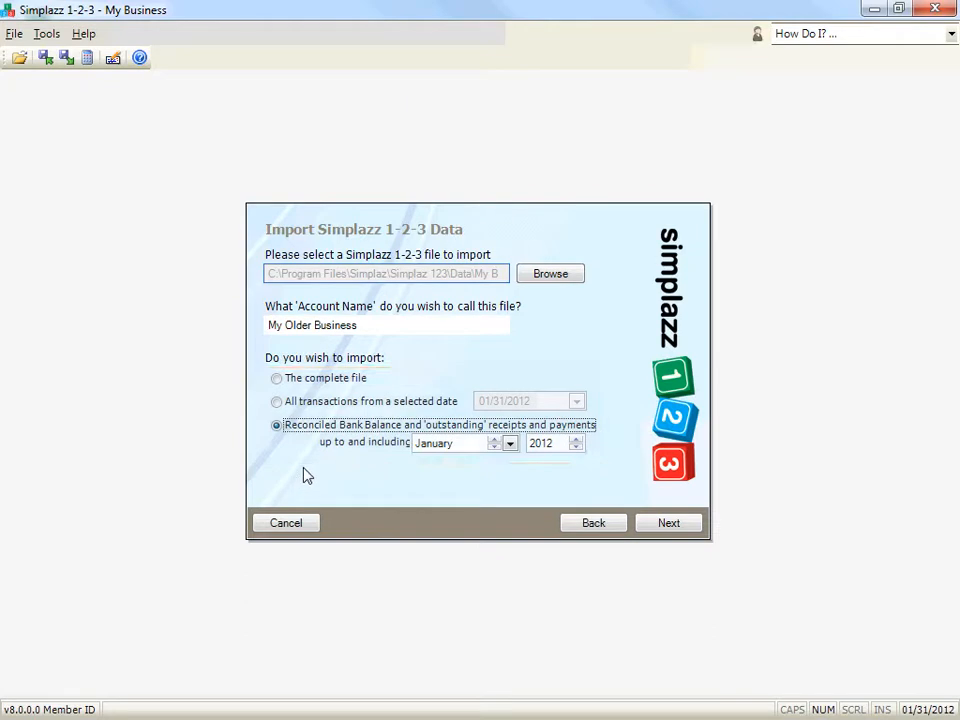
# Step: Import the complete file, save it as My Older Business.cf8 and decline importing another file
pyautogui.click(277, 380)
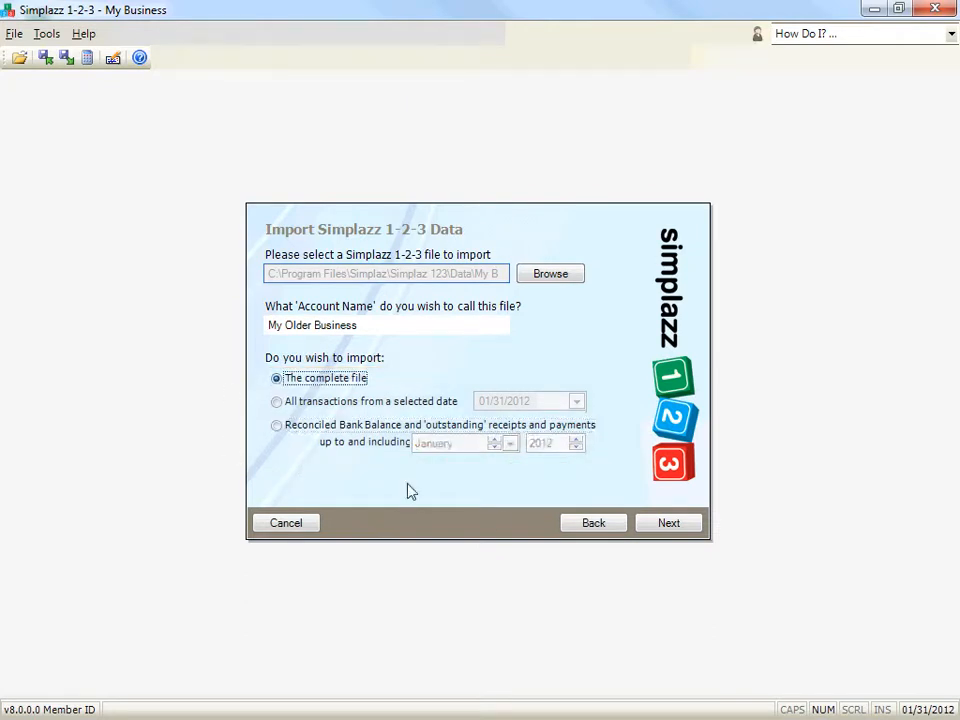
pyautogui.click(694, 522)
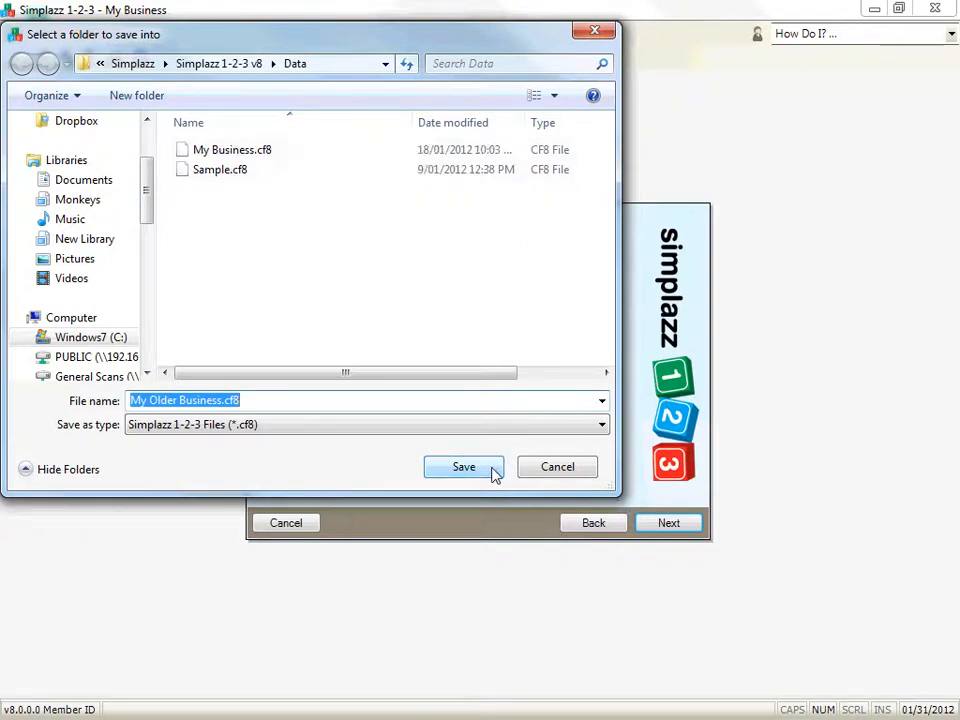
pyautogui.click(493, 474)
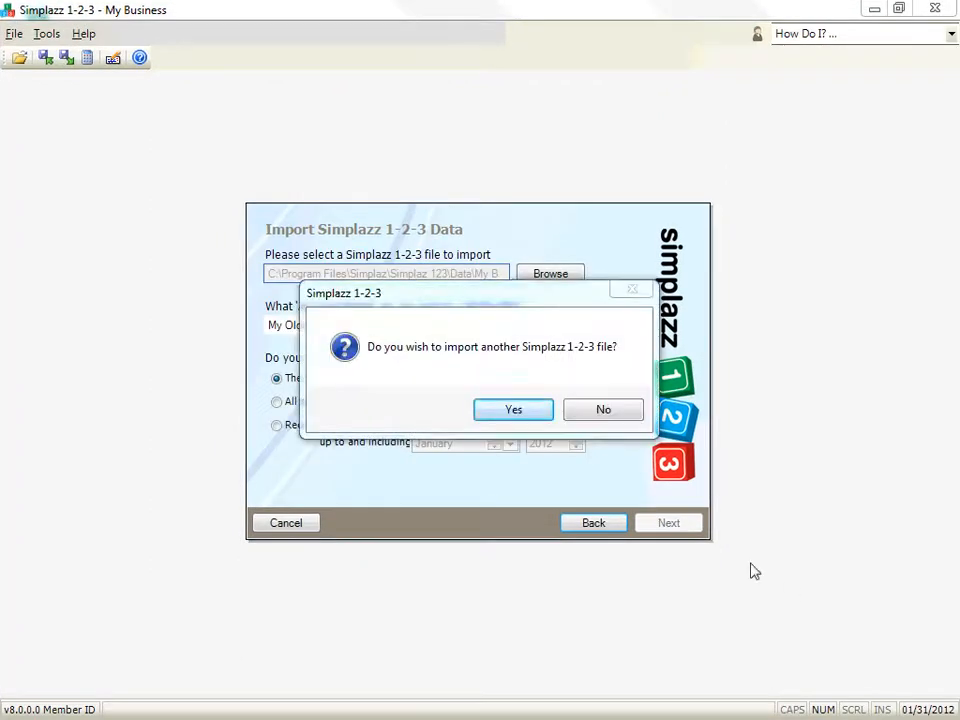
pyautogui.click(633, 412)
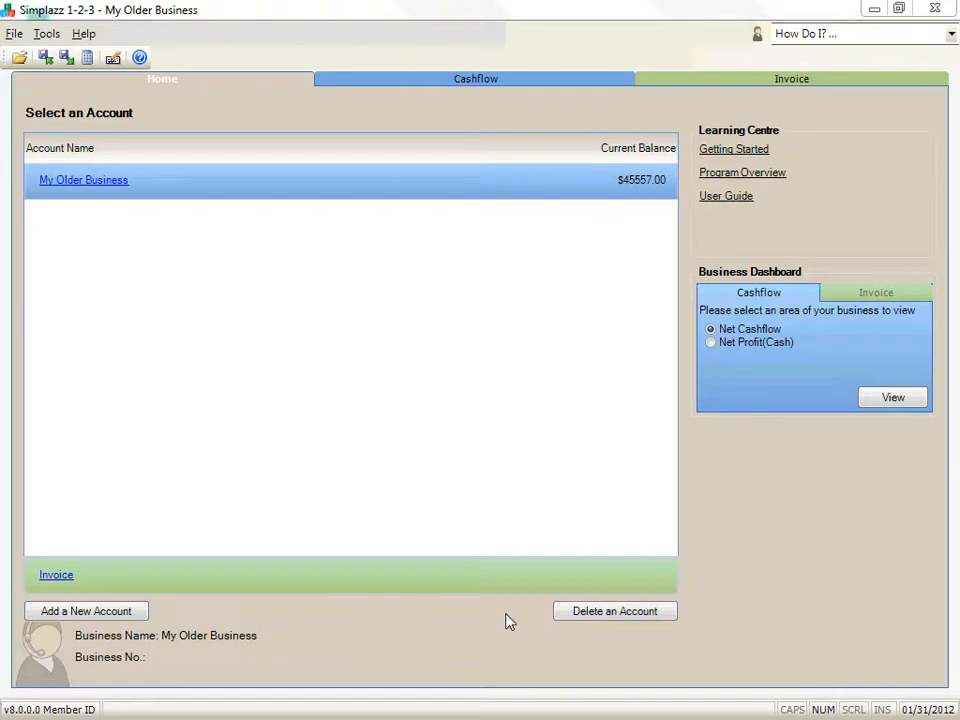
# Step: Open the My Older Business account to its Money Out entries
pyautogui.click(119, 186)
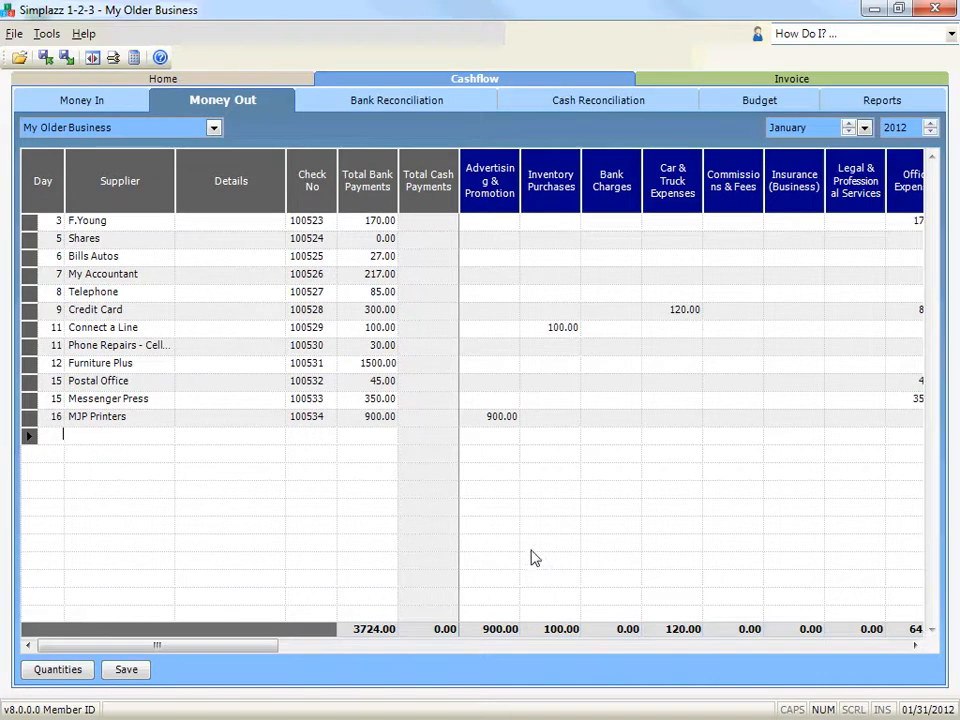
pyautogui.click(45, 33)
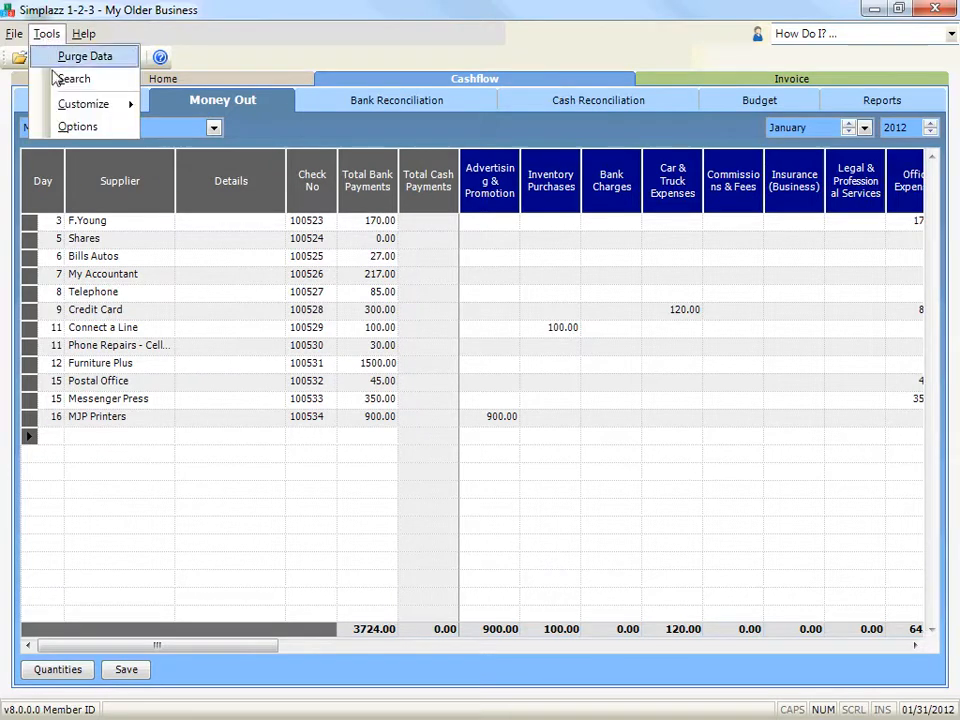
pyautogui.click(224, 40)
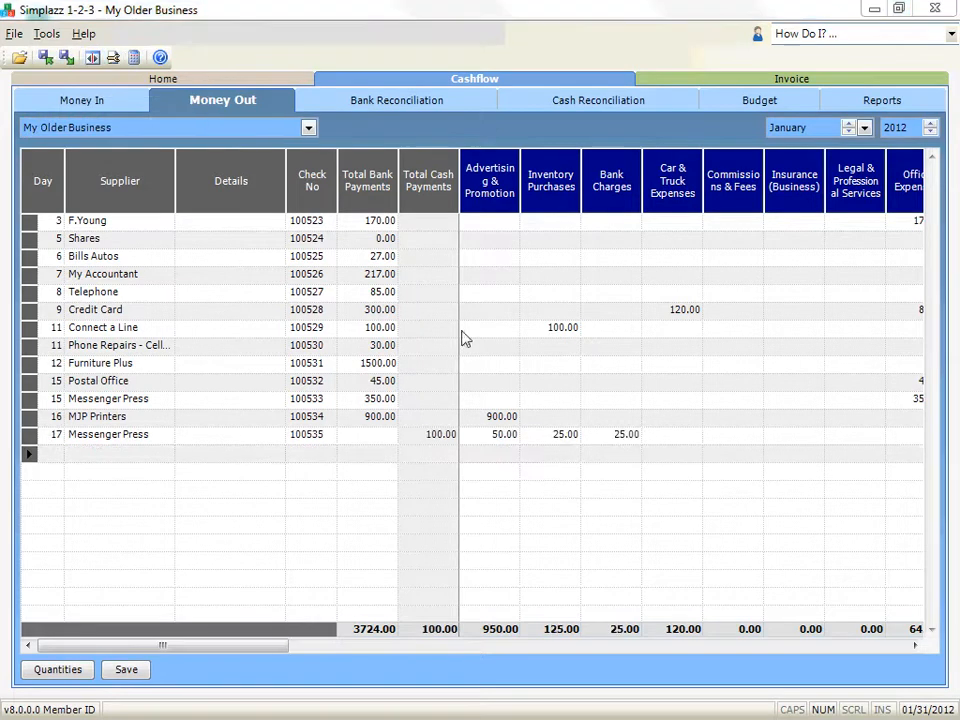
# Step: Open the column customisation settings and look over the Money In and Money Out column lists
pyautogui.click(89, 60)
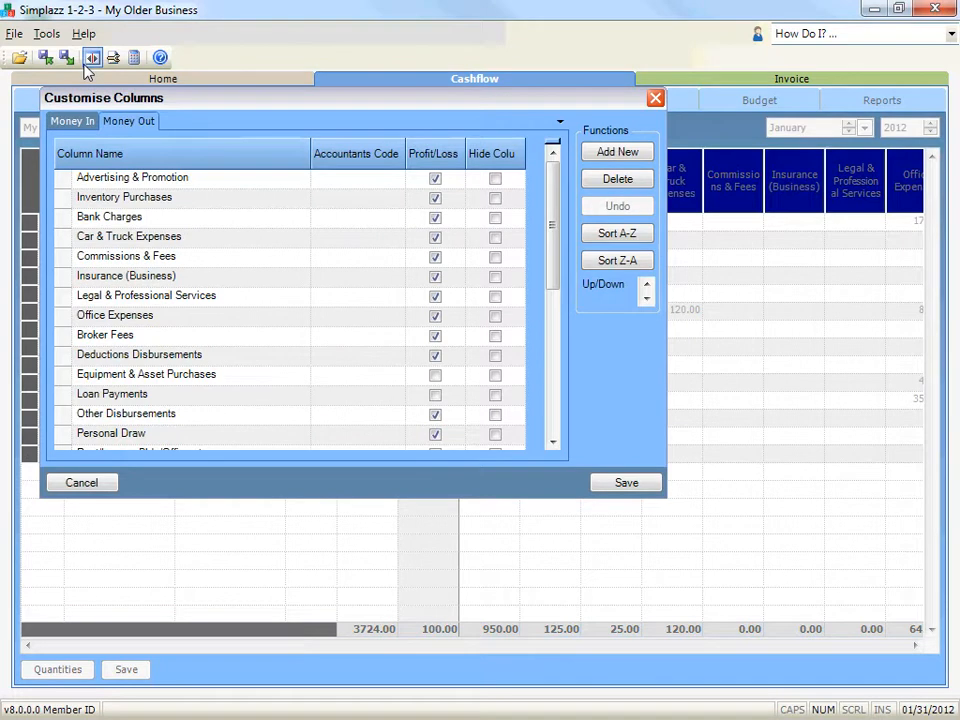
pyautogui.click(80, 122)
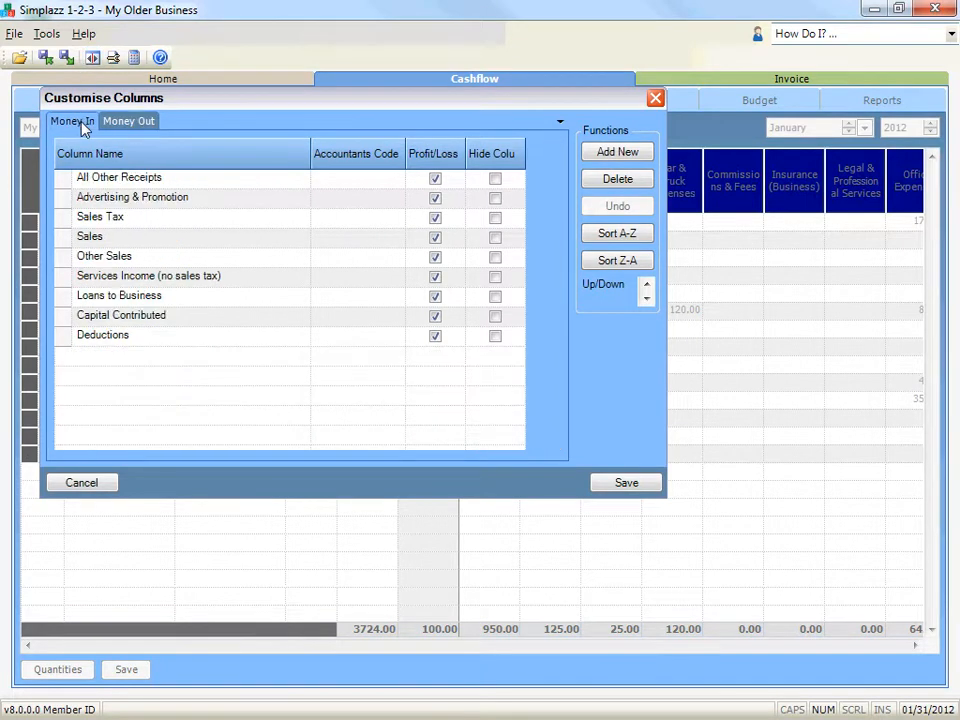
pyautogui.click(153, 126)
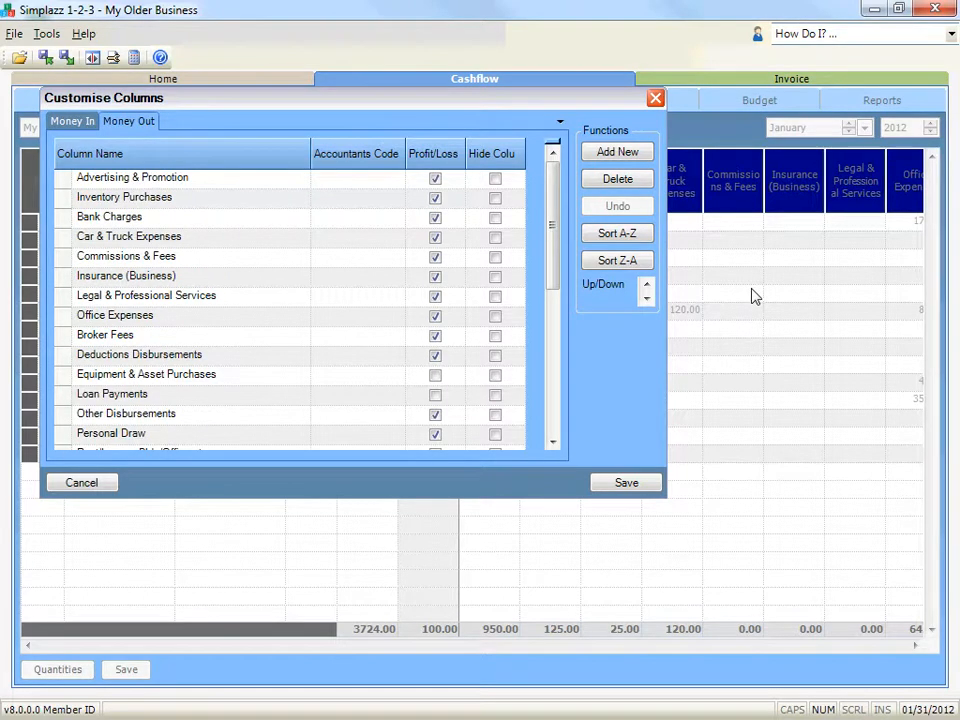
# Step: Add a Money Out column named Delivery Fees with accountant's code 123, leaving it out of the Profit/Loss report
pyautogui.click(636, 155)
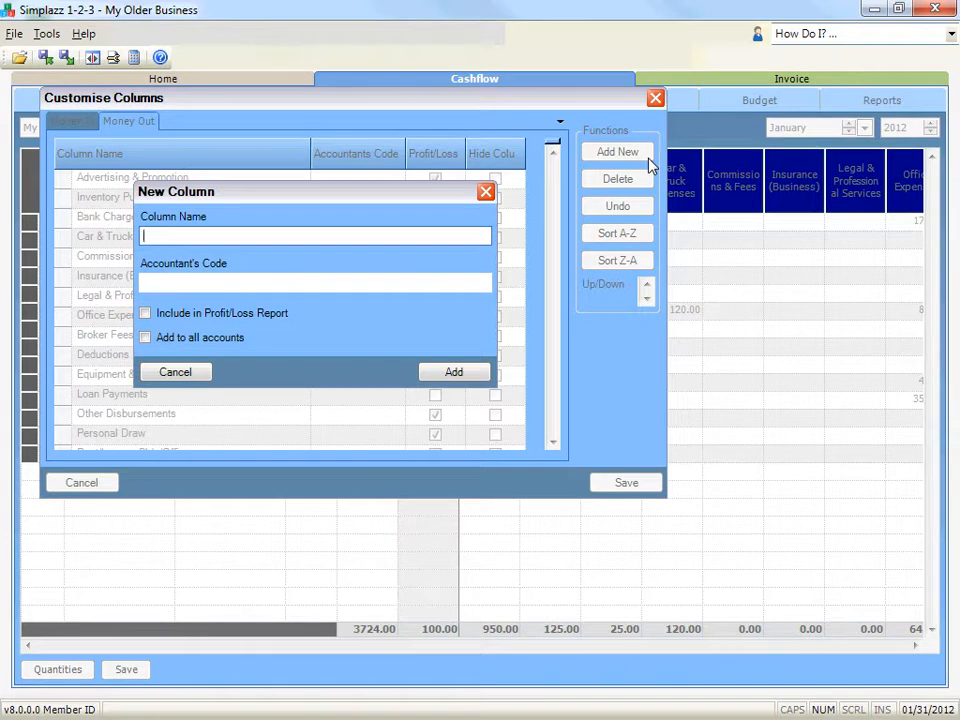
pyautogui.write('Delivery Fees')
pyautogui.press('Tab')
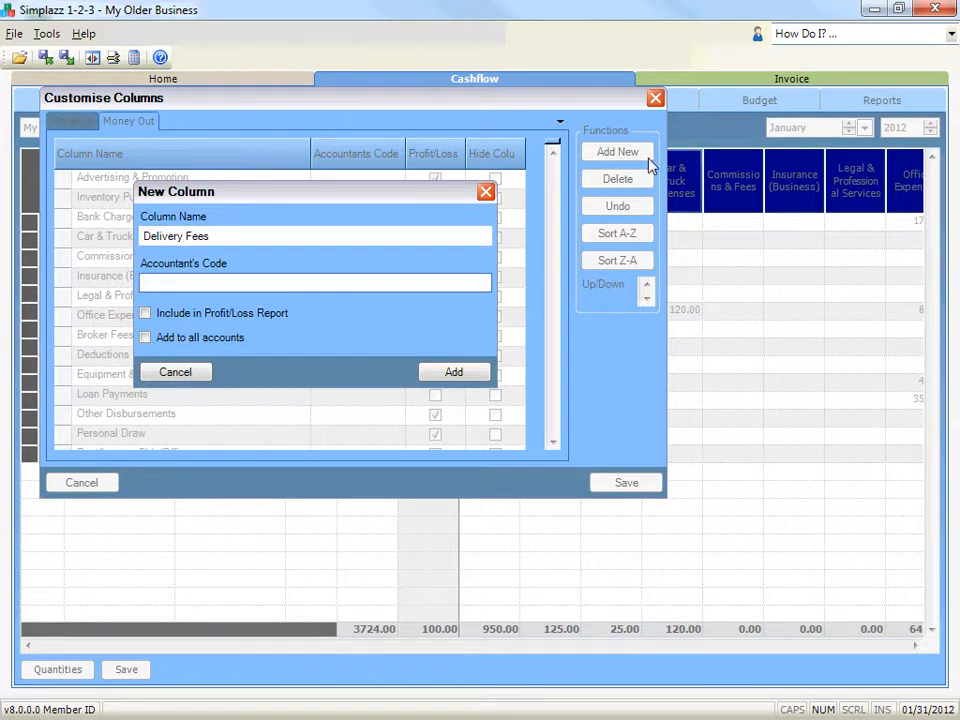
pyautogui.write('123')
pyautogui.press('Tab')
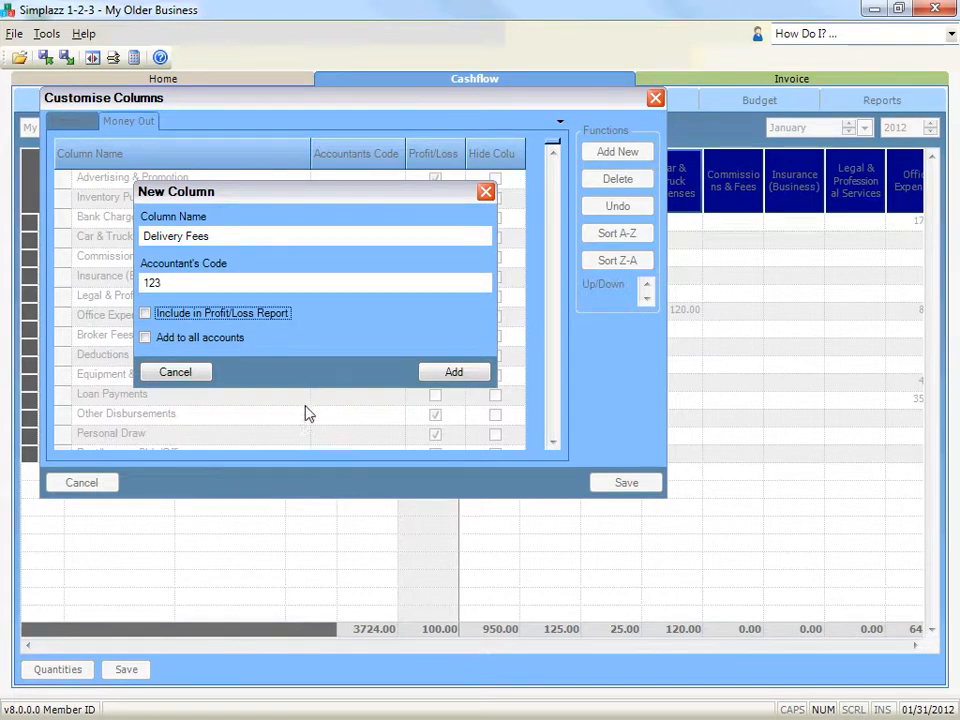
pyautogui.click(146, 313)
pyautogui.click(288, 316)
pyautogui.click(489, 383)
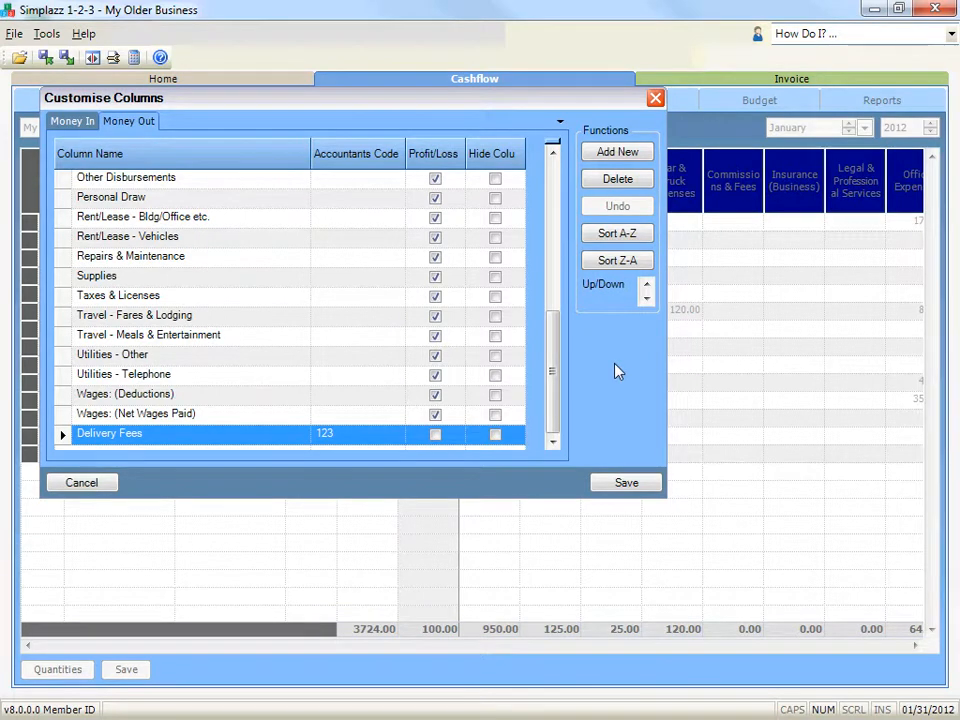
# Step: Sort the Money Out columns from A to Z and move Delivery Fees to the top of the list
pyautogui.click(645, 235)
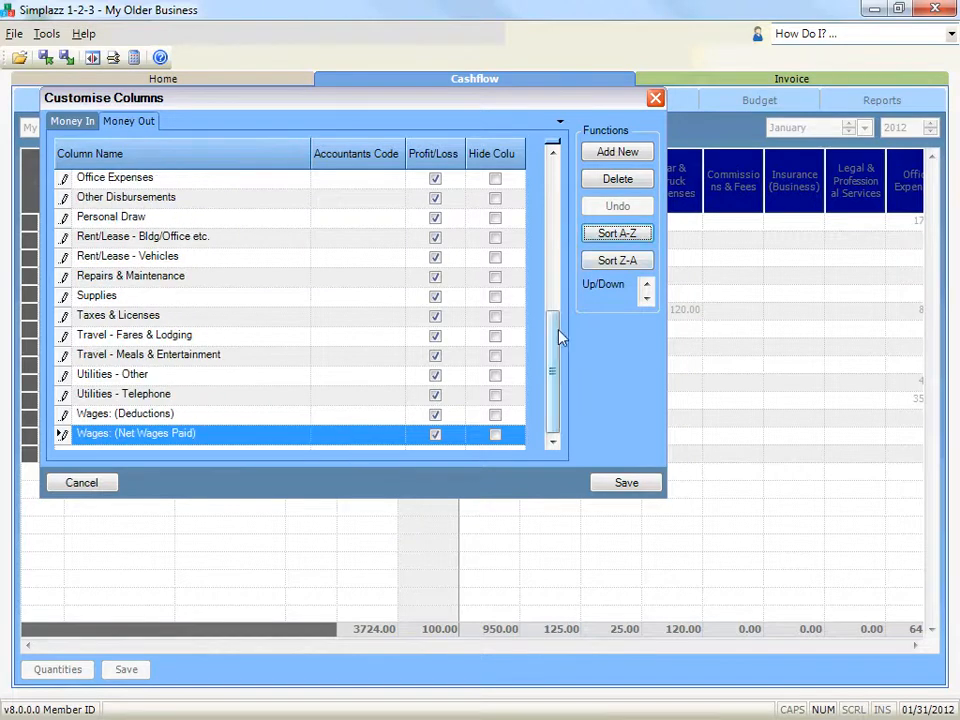
pyautogui.moveTo(557, 332); pyautogui.dragTo(551, 150)
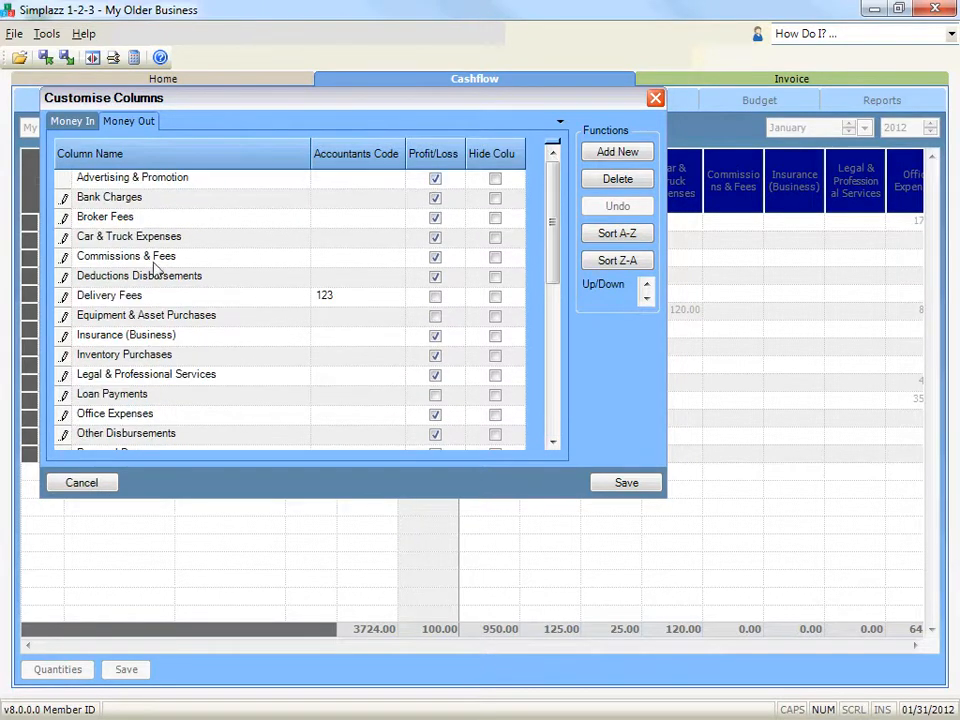
pyautogui.click(62, 296)
pyautogui.click(646, 285)
pyautogui.click(646, 285)
pyautogui.click(646, 285)
pyautogui.click(646, 285)
pyautogui.click(646, 285)
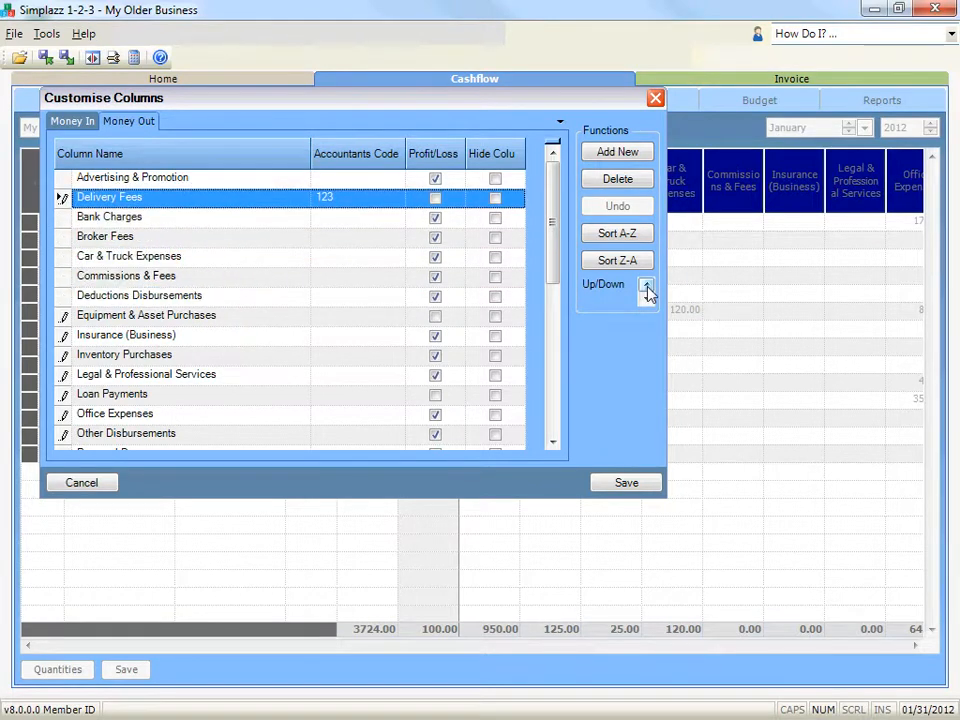
pyautogui.click(646, 285)
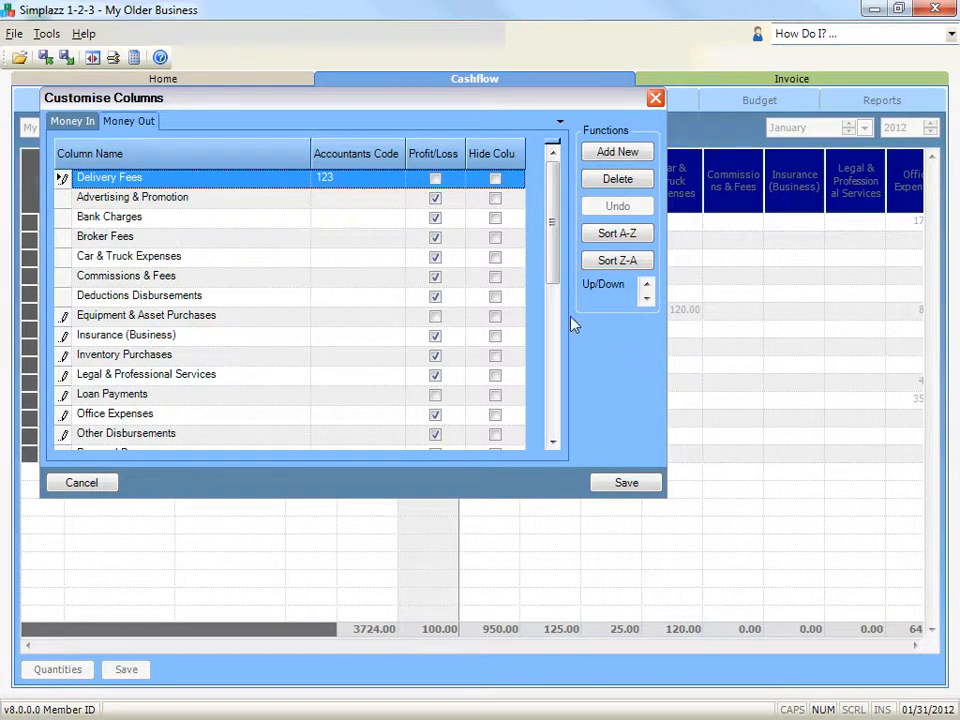
# Step: Delete the Delivery Fees column from the Money Out list
pyautogui.click(63, 199)
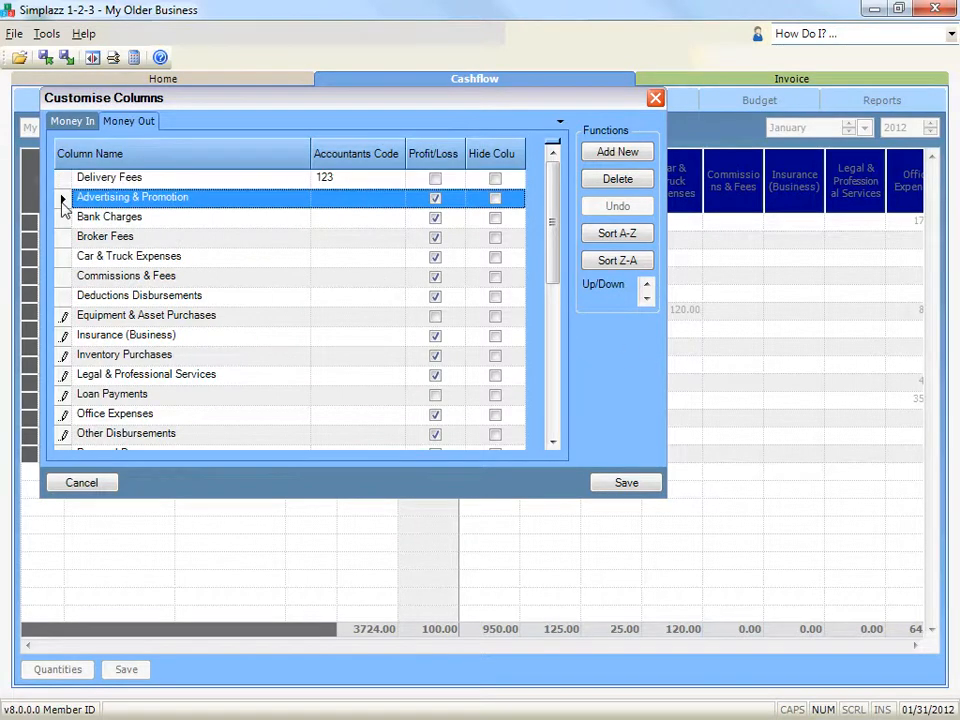
pyautogui.click(63, 179)
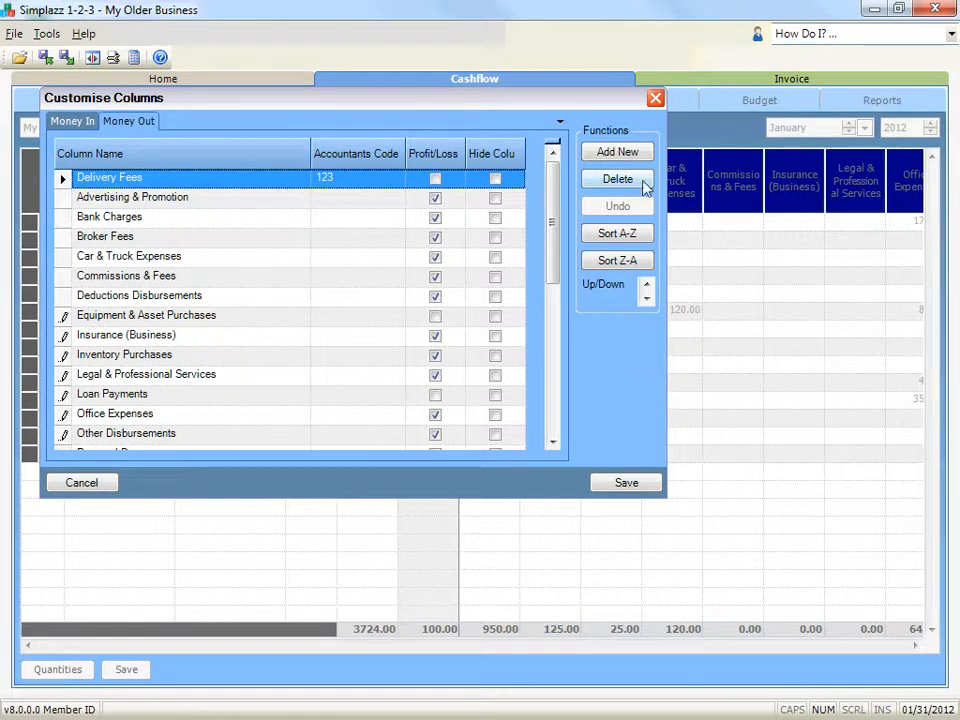
pyautogui.click(617, 180)
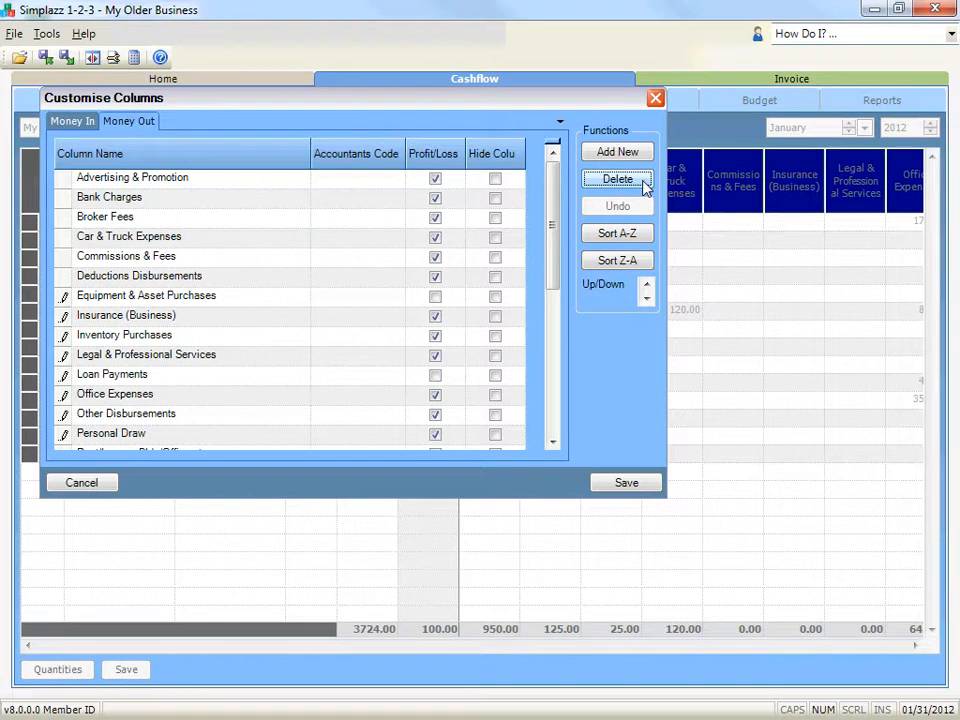
# Step: Rename the Broker Fees column as Broker Fees New and exclude it from Profit/Loss
pyautogui.click(231, 218)
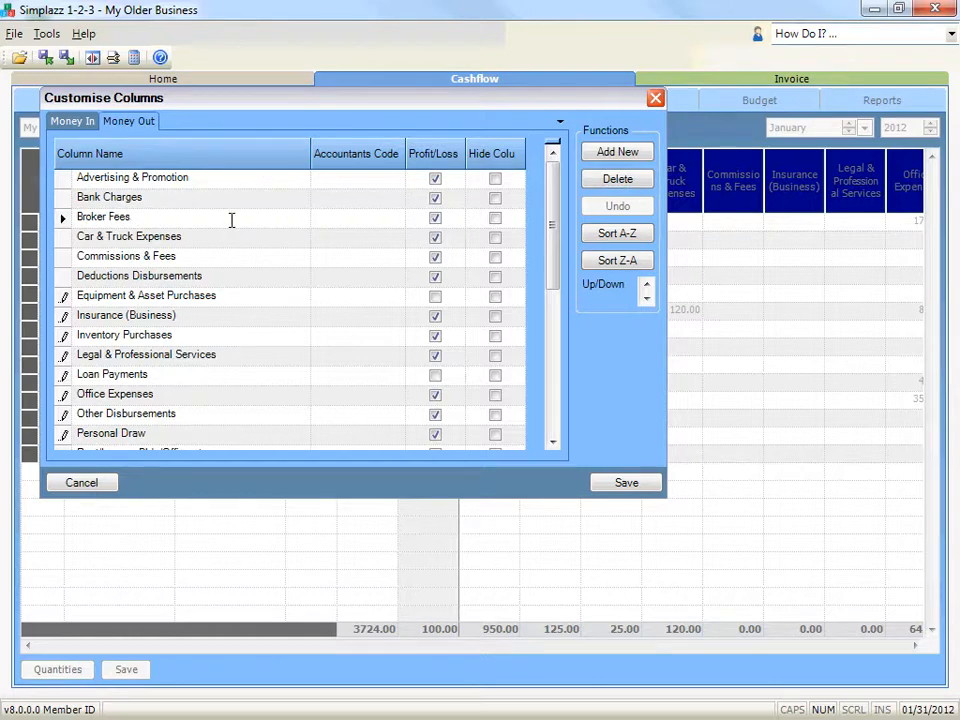
pyautogui.write('New')
pyautogui.click(435, 218)
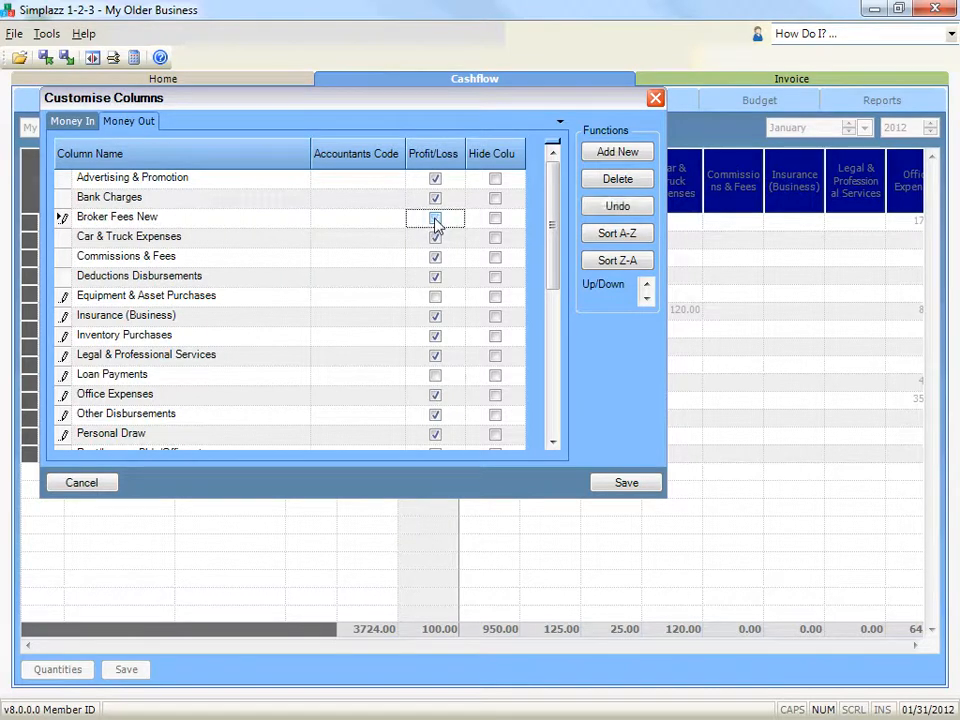
# Step: Change the edited column's name back to Broker Fees
pyautogui.click(168, 220)
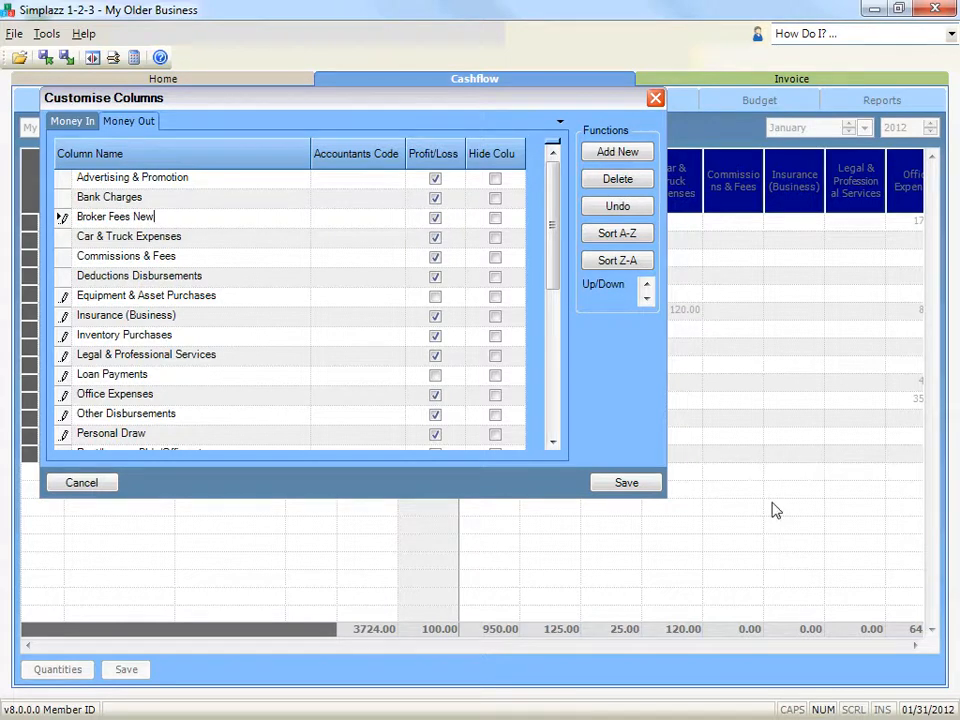
pyautogui.press('BackSpace')
pyautogui.press('BackSpace')
pyautogui.press('BackSpace')
pyautogui.press('BackSpace')
# Step: Save the column customisation and close its settings
pyautogui.click(626, 483)
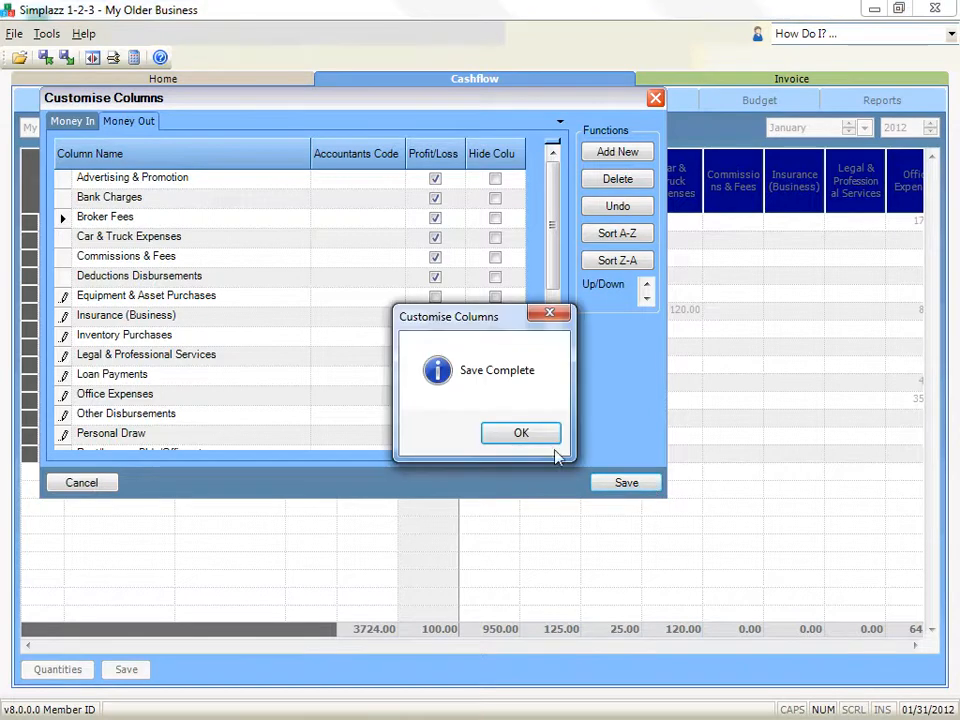
pyautogui.click(534, 439)
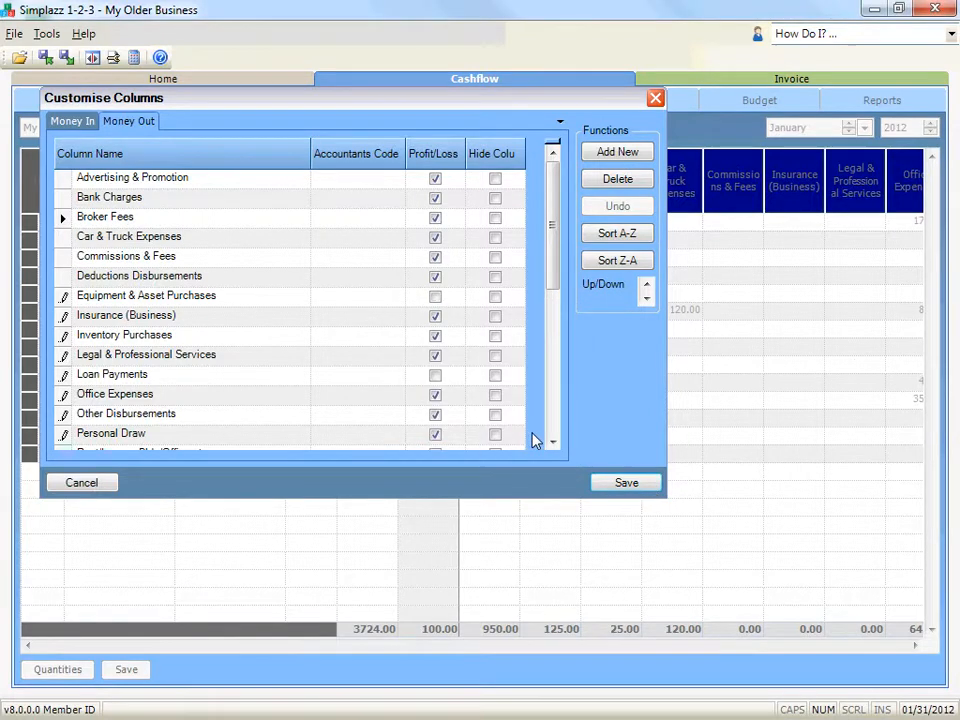
pyautogui.click(102, 485)
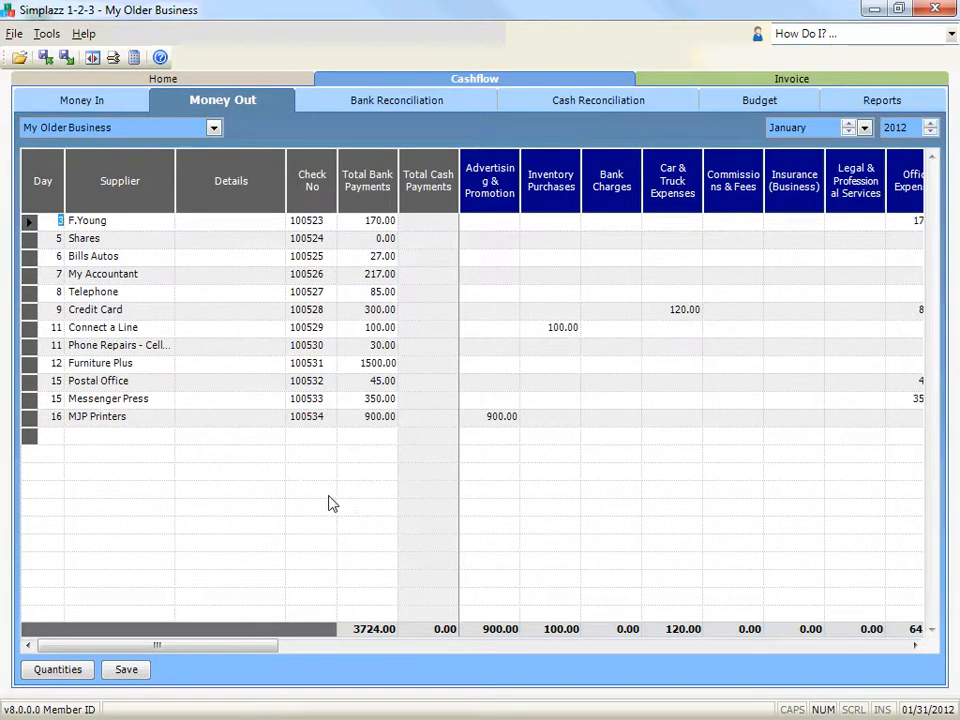
# Step: Start a new Money Out entry for day 17 with supplier Messenger Press, leaving the details blank
pyautogui.click(58, 436)
pyautogui.write('17')
pyautogui.press('Tab')
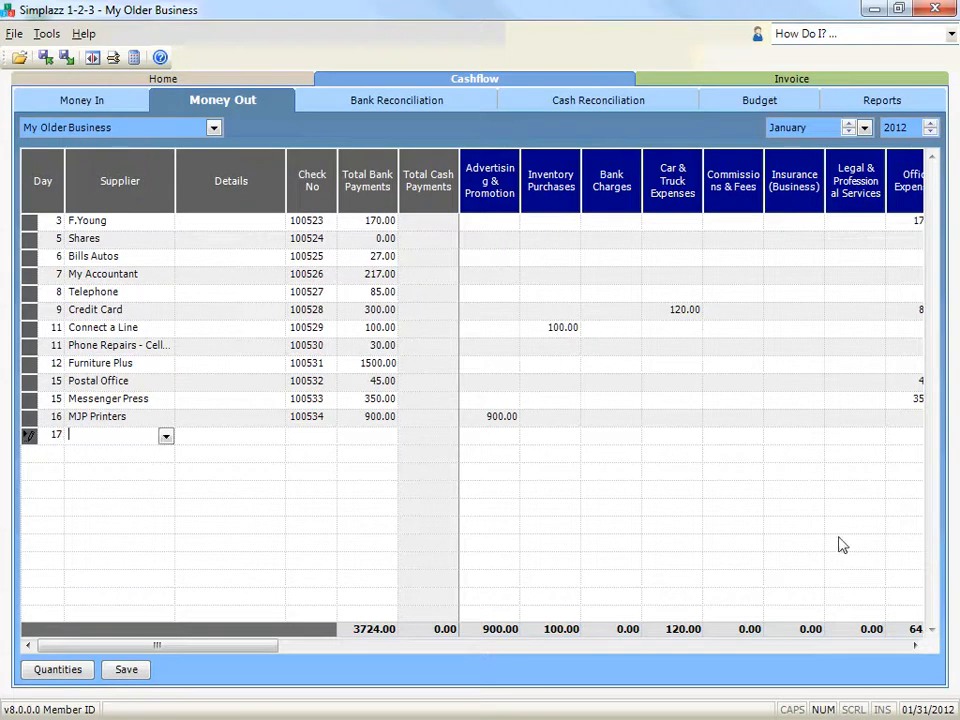
pyautogui.write('Messenger Press')
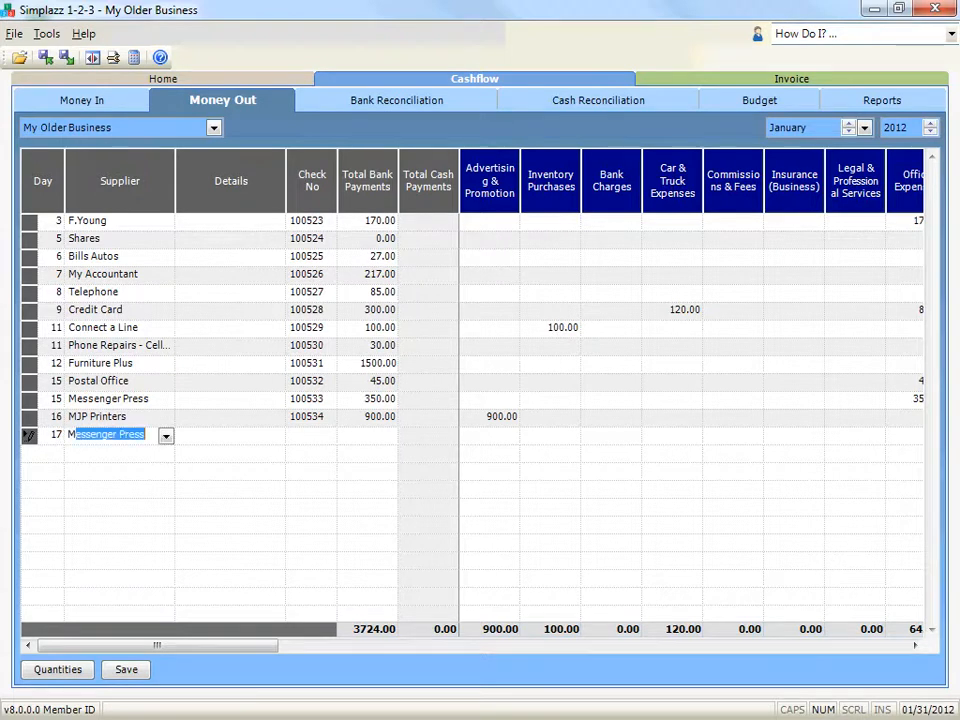
pyautogui.press('Tab')
pyautogui.press('Tab')
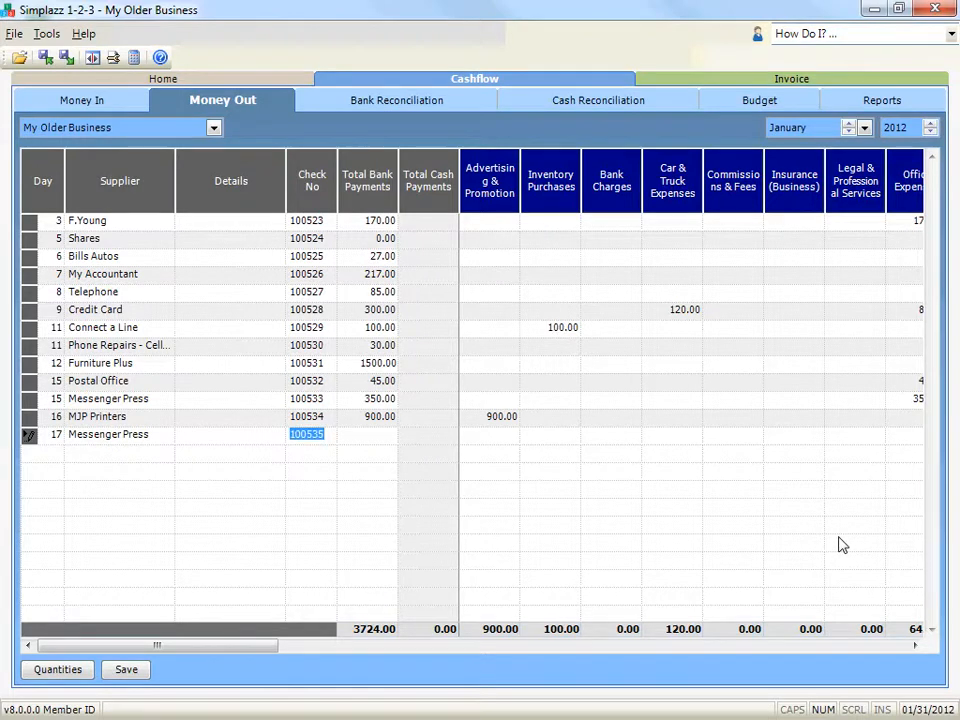
# Step: Enter 100 as the bank payment for the Messenger Press entry on day 17
pyautogui.press('Tab')
pyautogui.write('100')
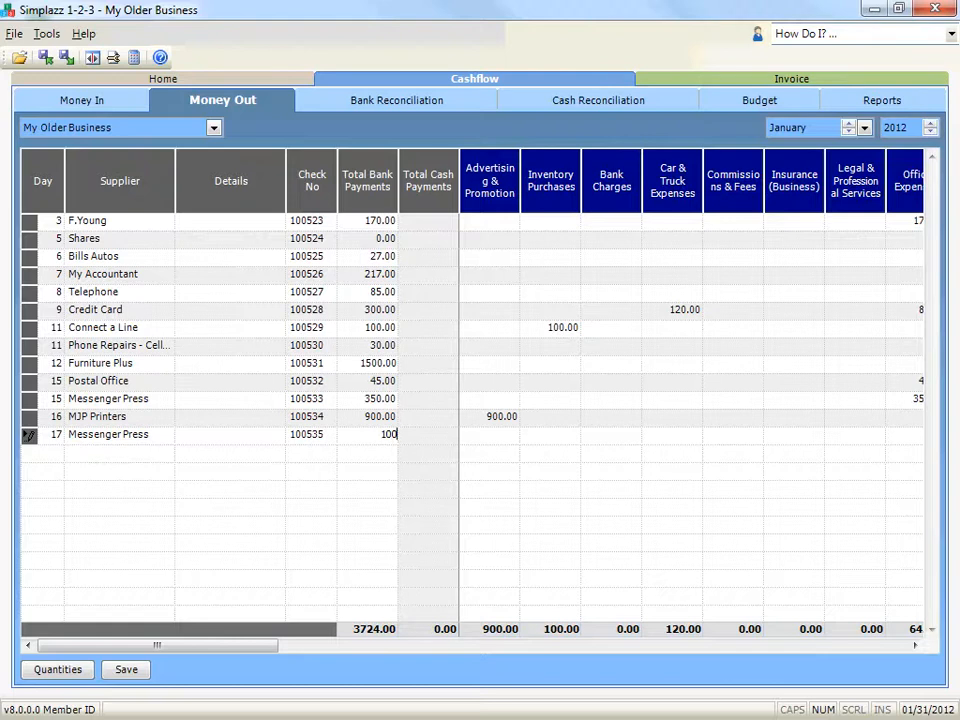
pyautogui.press('Tab')
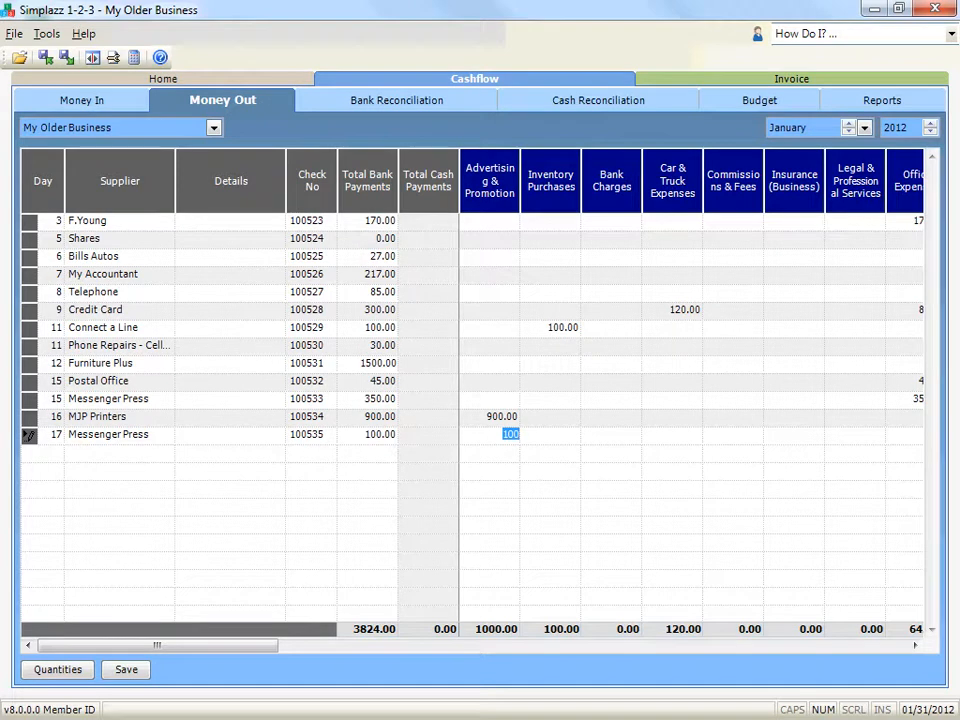
# Step: Replace the bank payment with a cash payment of 100, allocate it to Advertising & Promotion and complete the entry
pyautogui.click(387, 441)
pyautogui.click(387, 441)
pyautogui.press('Delete')
pyautogui.press('Tab')
pyautogui.write('100')
pyautogui.press('Tab')
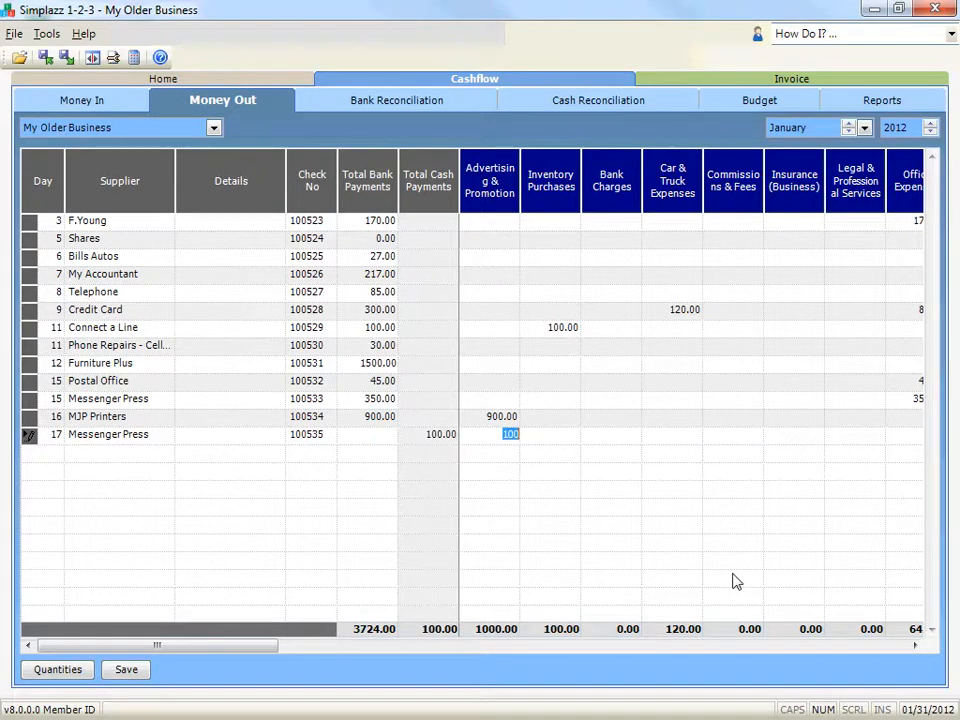
pyautogui.press('Return')
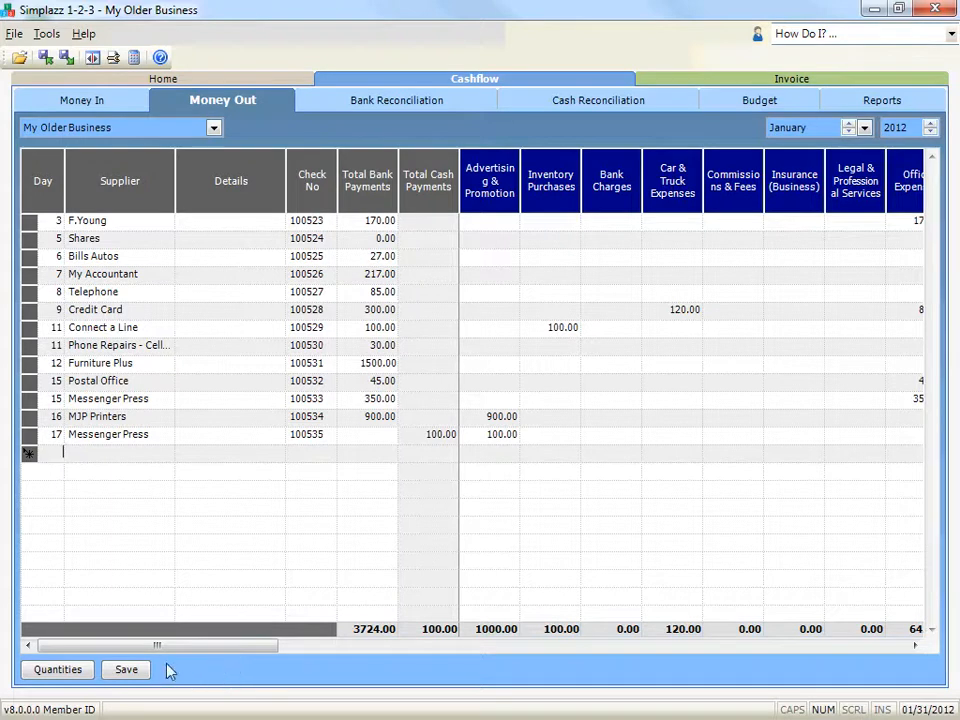
pyautogui.moveTo(159, 647); pyautogui.dragTo(124, 673)
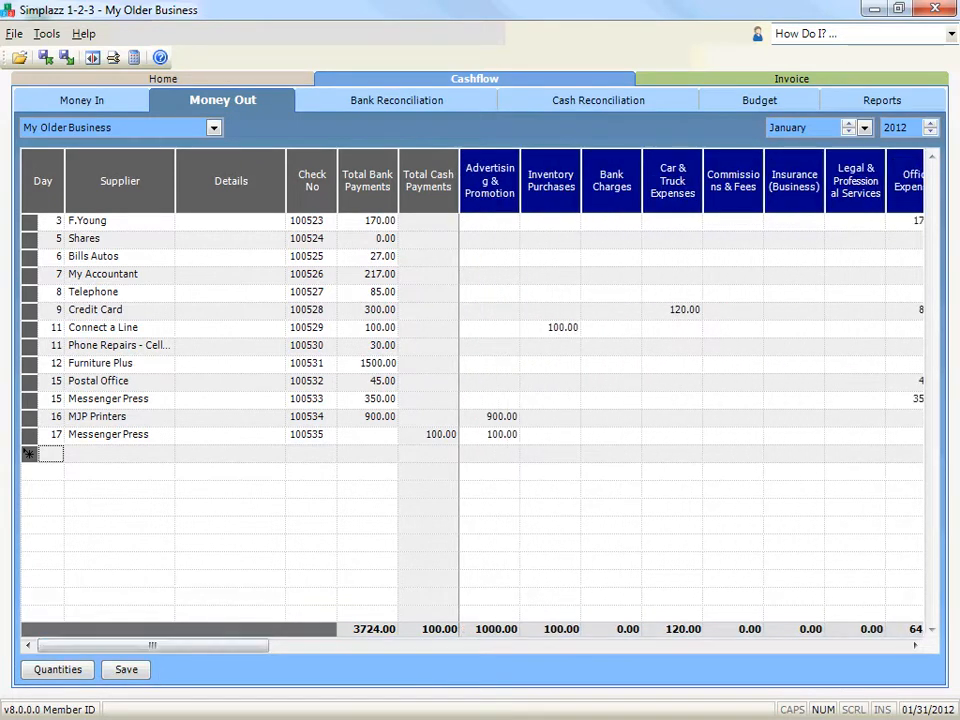
# Step: Move the day 17 Messenger Press allocation of 100 across the expense columns to Legal & Professional Services
pyautogui.click(507, 434)
pyautogui.press('Right')
pyautogui.press('Right')
pyautogui.press('Left')
pyautogui.press('Left')
pyautogui.press('Left')
pyautogui.press('Right')
pyautogui.press('Right')
pyautogui.press('Right')
pyautogui.press('Right')
pyautogui.press('Right')
pyautogui.press('Right')
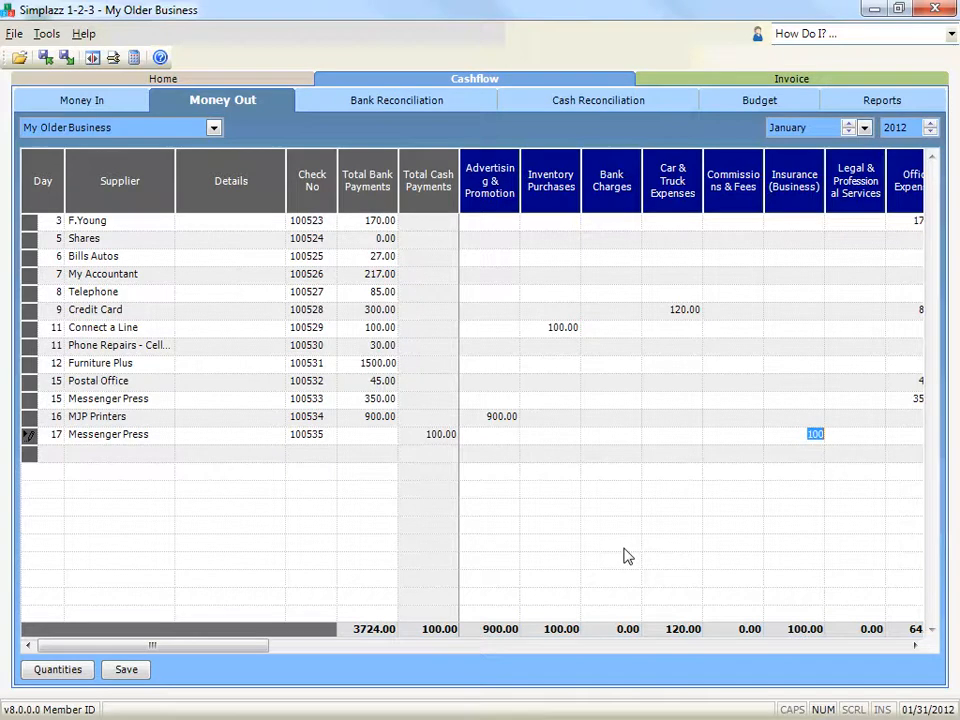
pyautogui.press('Right')
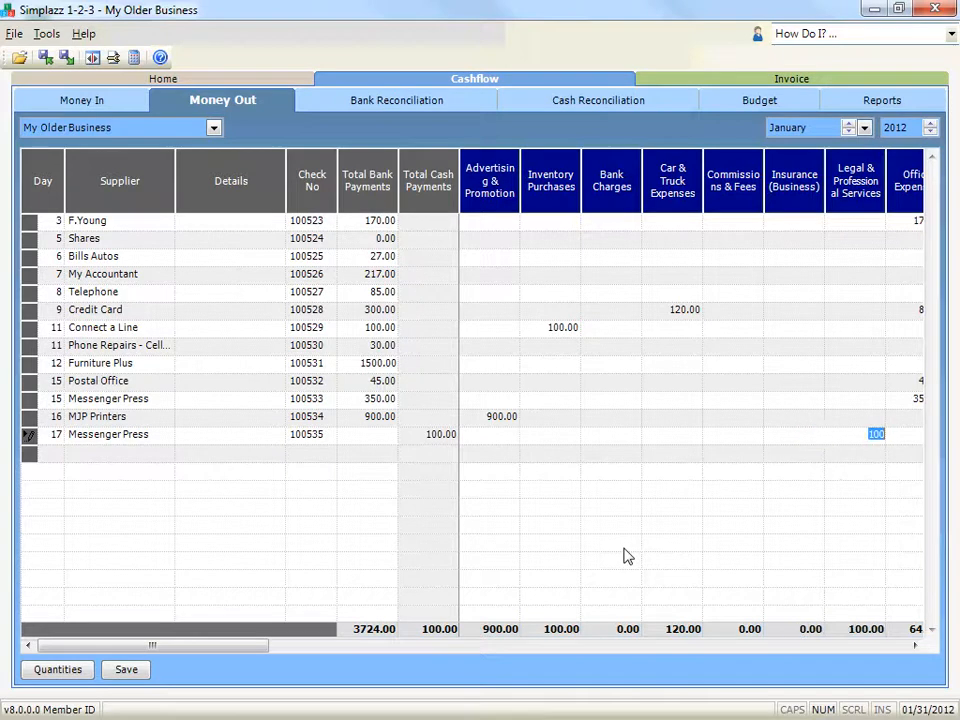
# Step: Return the Messenger Press allocation of 100 to Advertising & Promotion and complete the entry
pyautogui.press('Left')
pyautogui.press('Left')
pyautogui.press('Left')
pyautogui.press('Left')
pyautogui.press('Left')
pyautogui.press('Left')
pyautogui.press('Return')
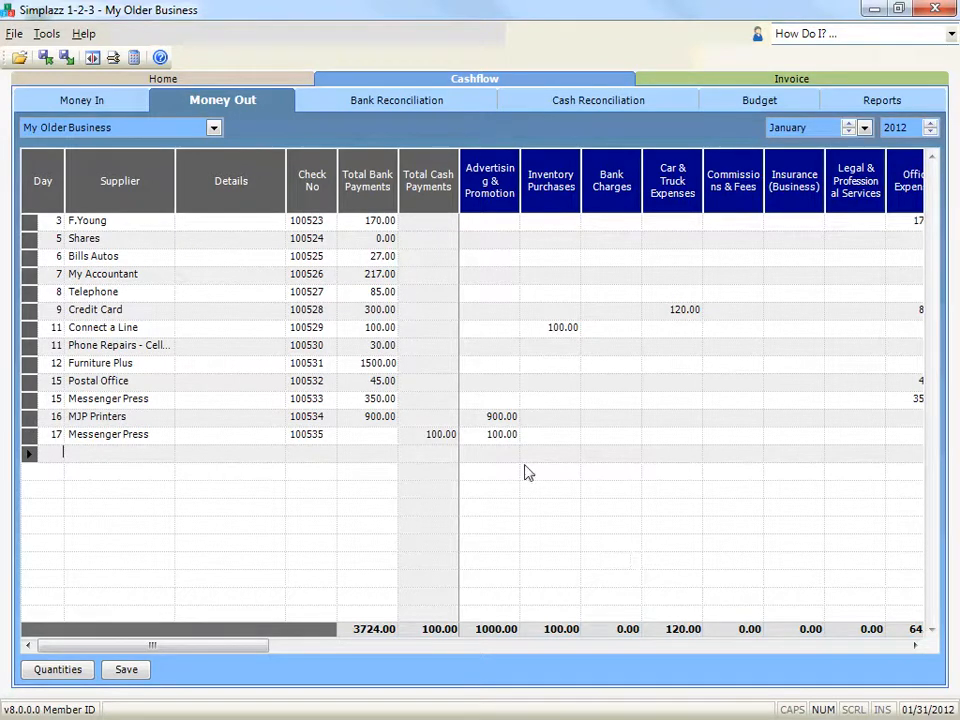
# Step: Split the Messenger Press payment into 50 for Advertising & Promotion, 25 for Inventory Purchases and 25 for Bank Charges
pyautogui.click(507, 434)
pyautogui.press('BackSpace')
pyautogui.write('50')
pyautogui.press('Tab')
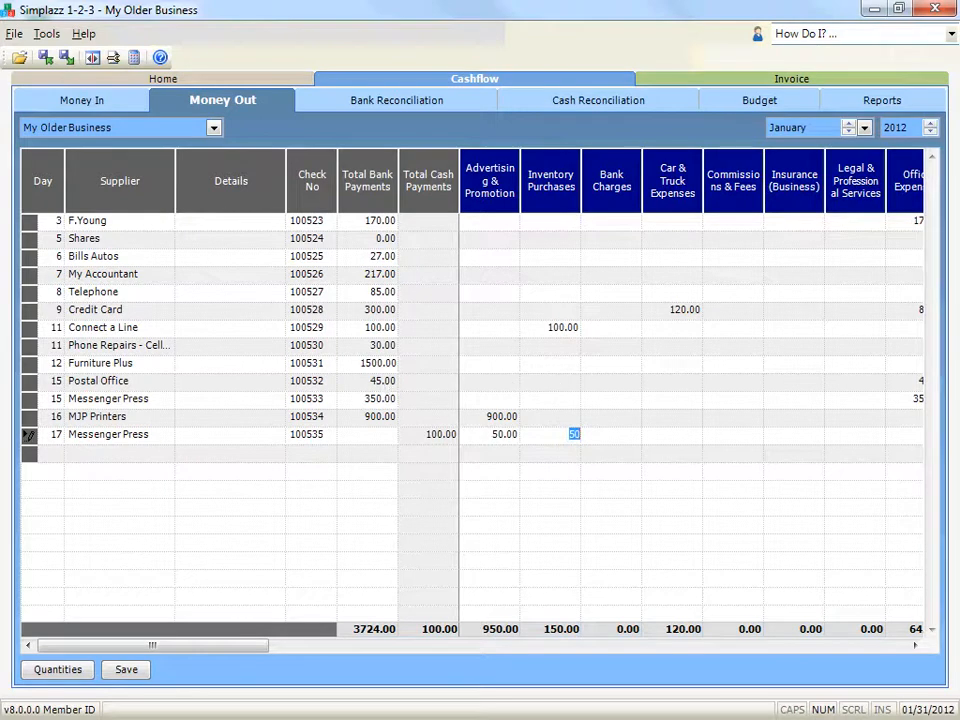
pyautogui.write('25')
pyautogui.press('Tab')
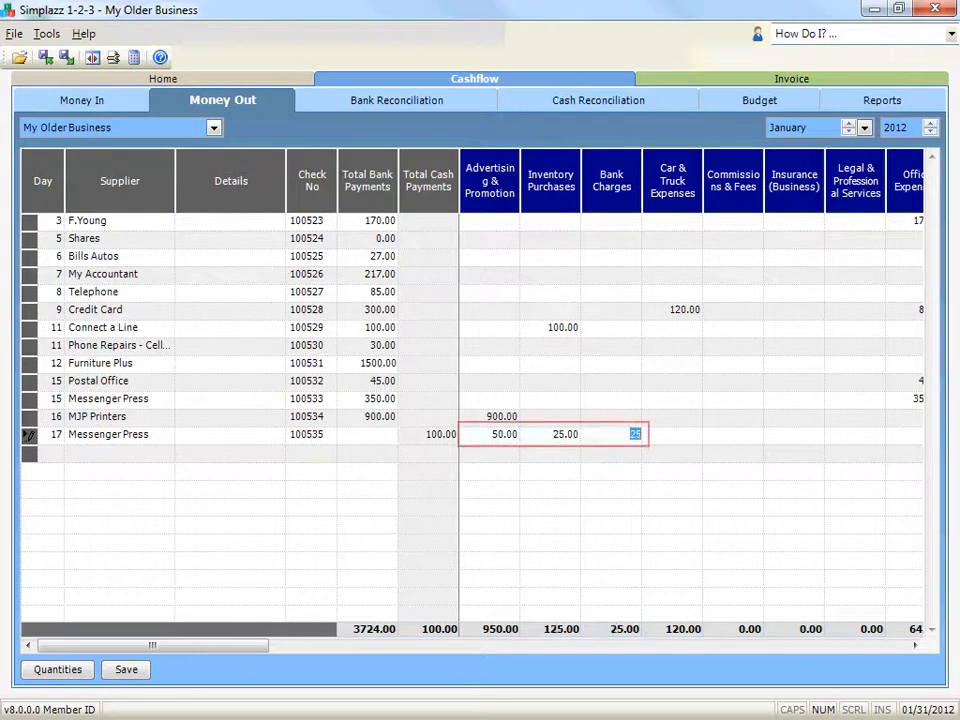
pyautogui.press('Return')
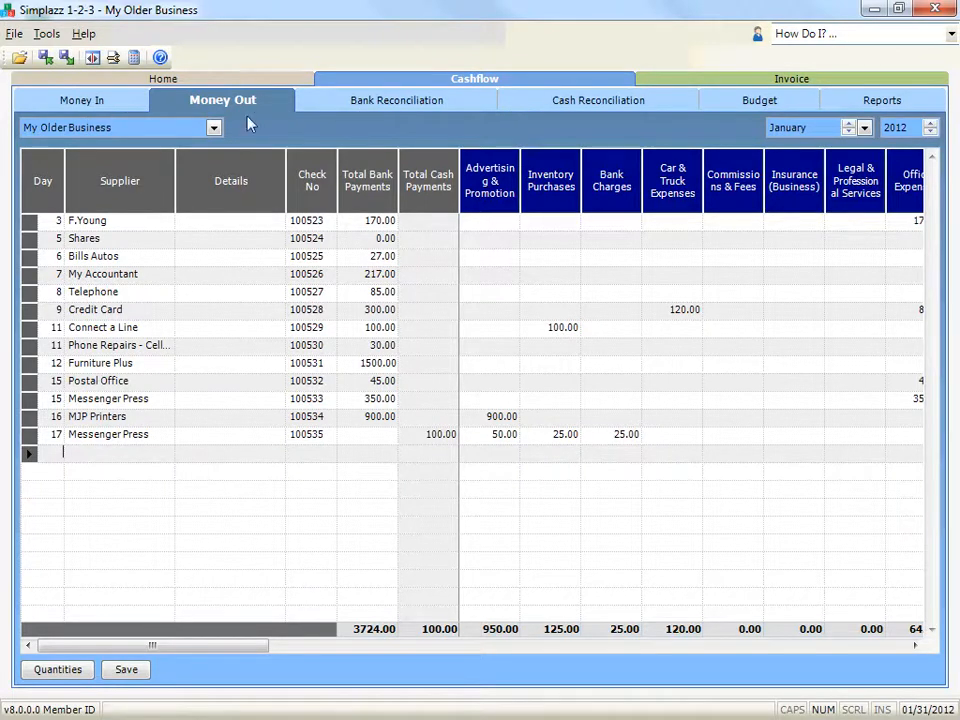
# Step: Start a new Money In entry for day 20 with the suggested customer beginning with M, leaving the details blank
pyautogui.click(133, 103)
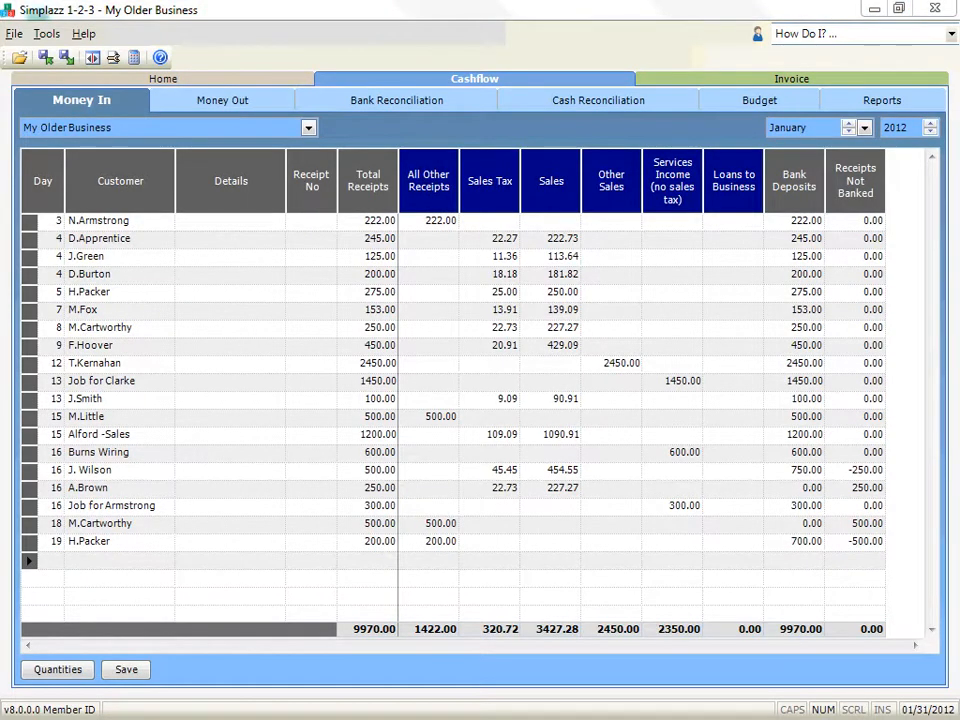
pyautogui.click(50, 562)
pyautogui.write('20')
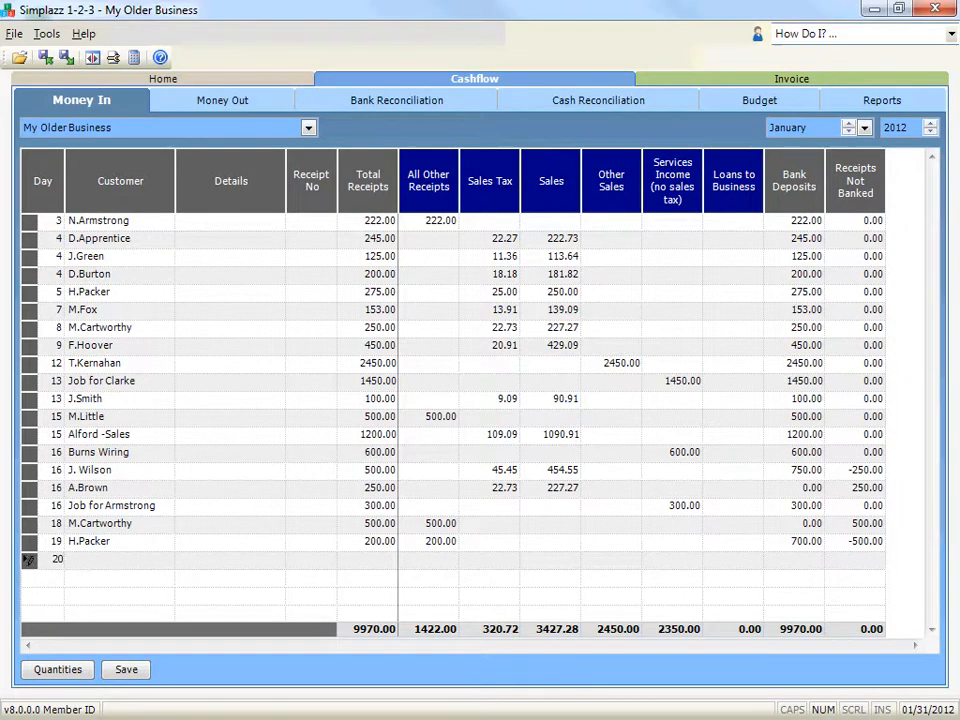
pyautogui.press('Tab')
pyautogui.write('M')
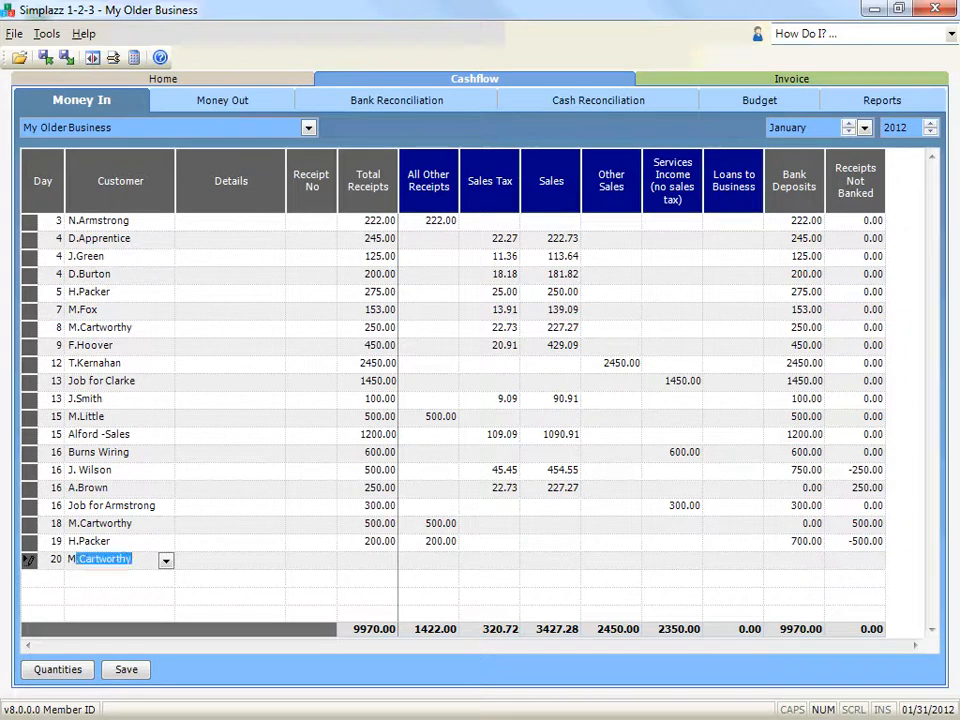
pyautogui.press('Tab')
pyautogui.press('Tab')
pyautogui.press('Tab')
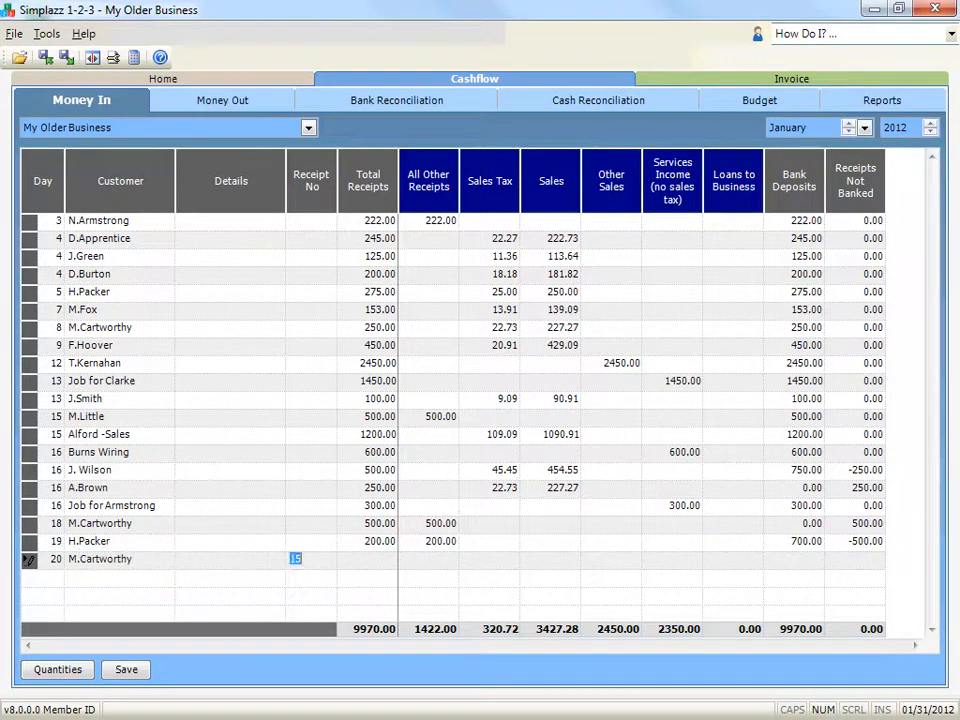
# Step: Enter 100 as total receipts for day 20, allocate it to All Other Receipts and record it as Receipts Not Banked
pyautogui.write('100')
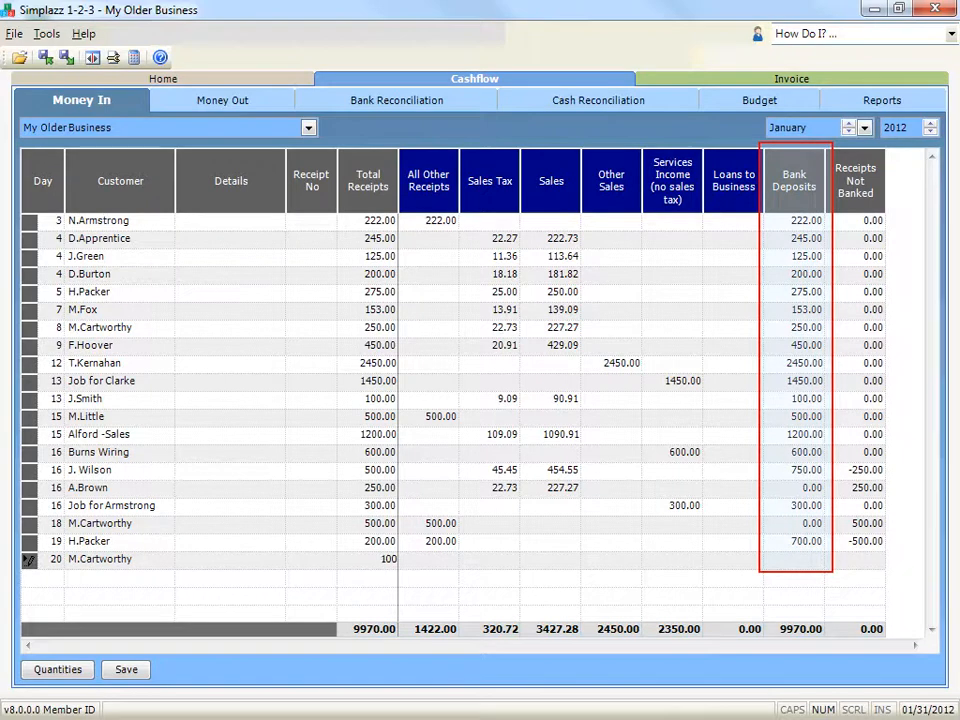
pyautogui.press('Tab')
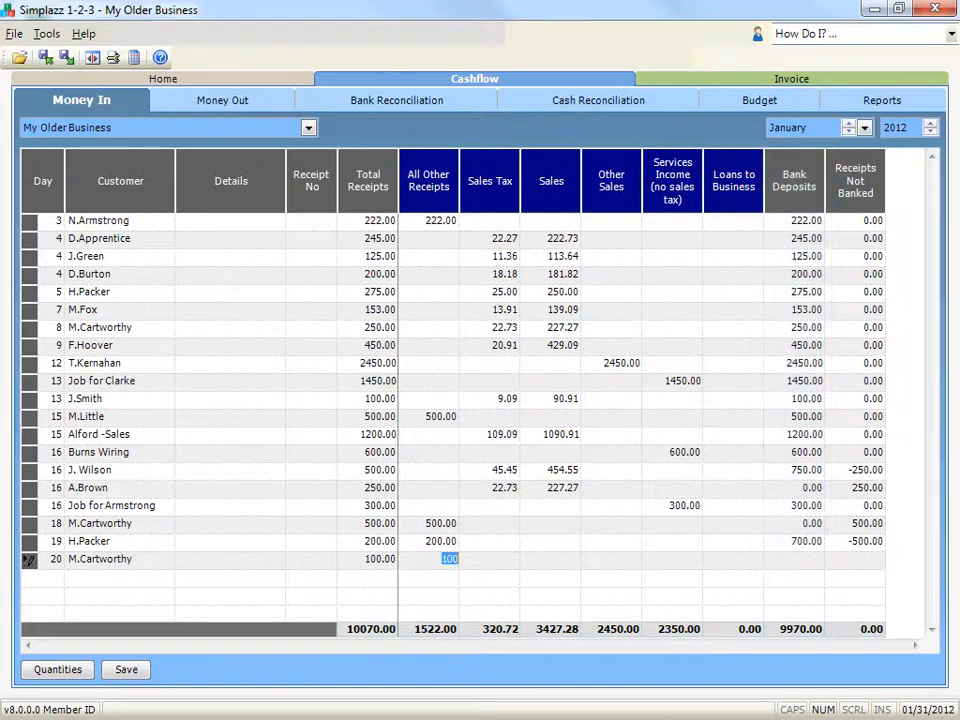
pyautogui.press('Tab')
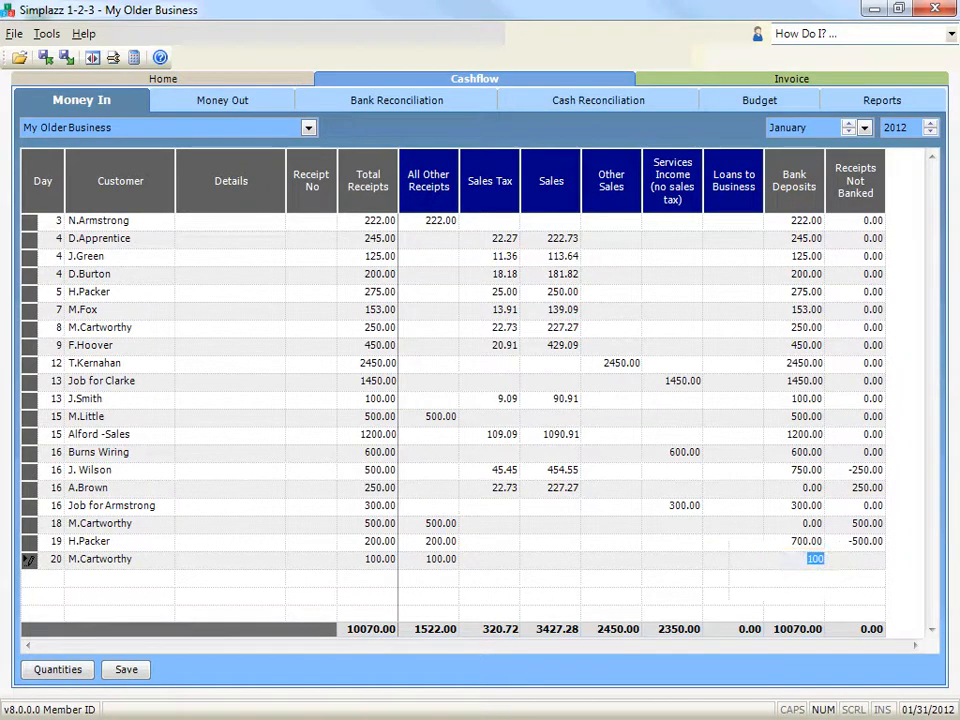
pyautogui.press('Tab')
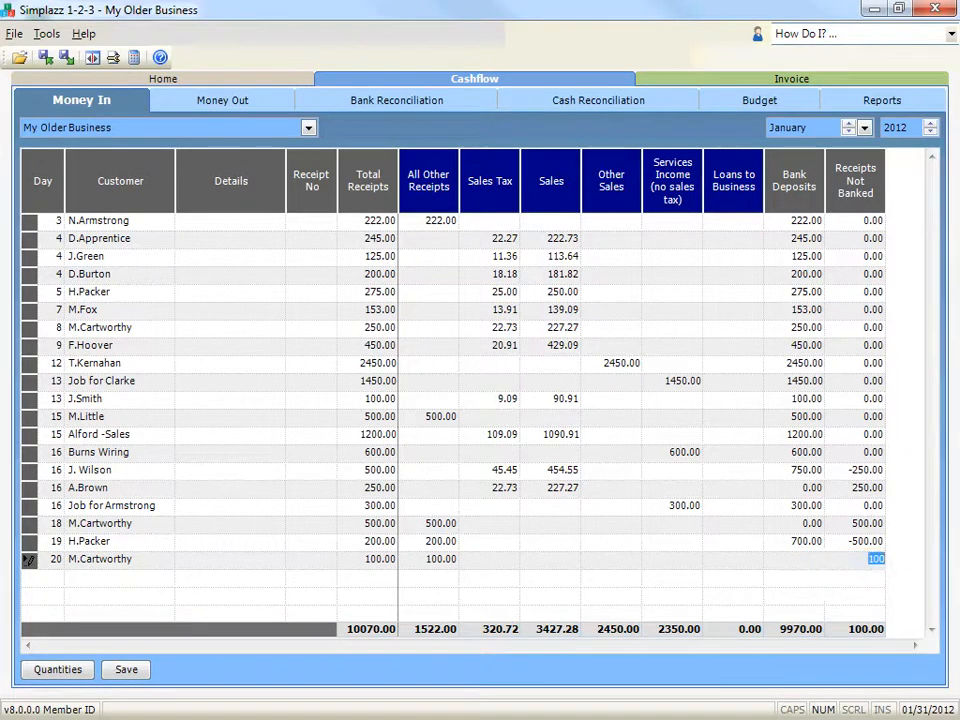
pyautogui.press('Tab')
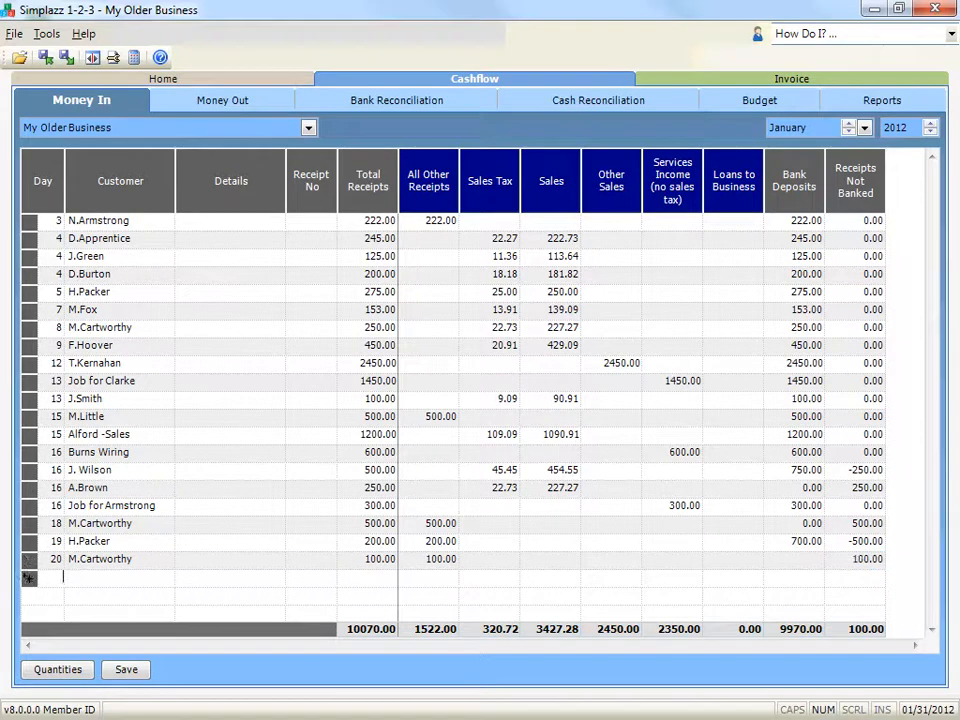
# Step: Add a day 21 Money In entry for the same customer with total receipts of 100 allocated to All Other Receipts
pyautogui.write('21')
pyautogui.press('Tab')
pyautogui.write('M')
pyautogui.press('Tab')
pyautogui.press('Tab')
pyautogui.press('Tab')
pyautogui.write('100')
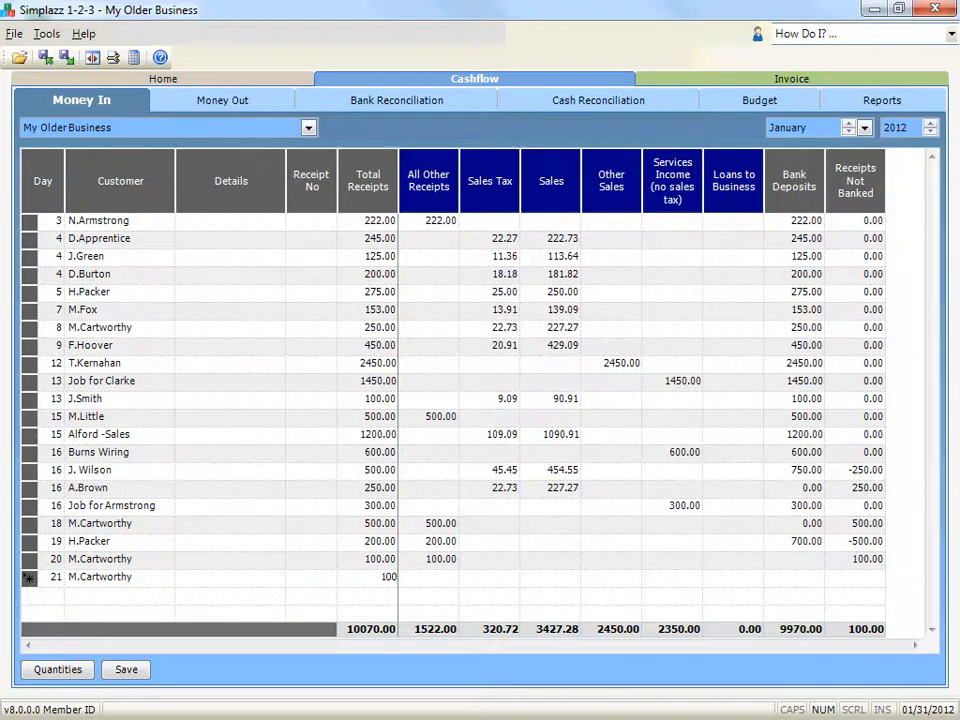
pyautogui.press('Tab')
pyautogui.press('Tab')
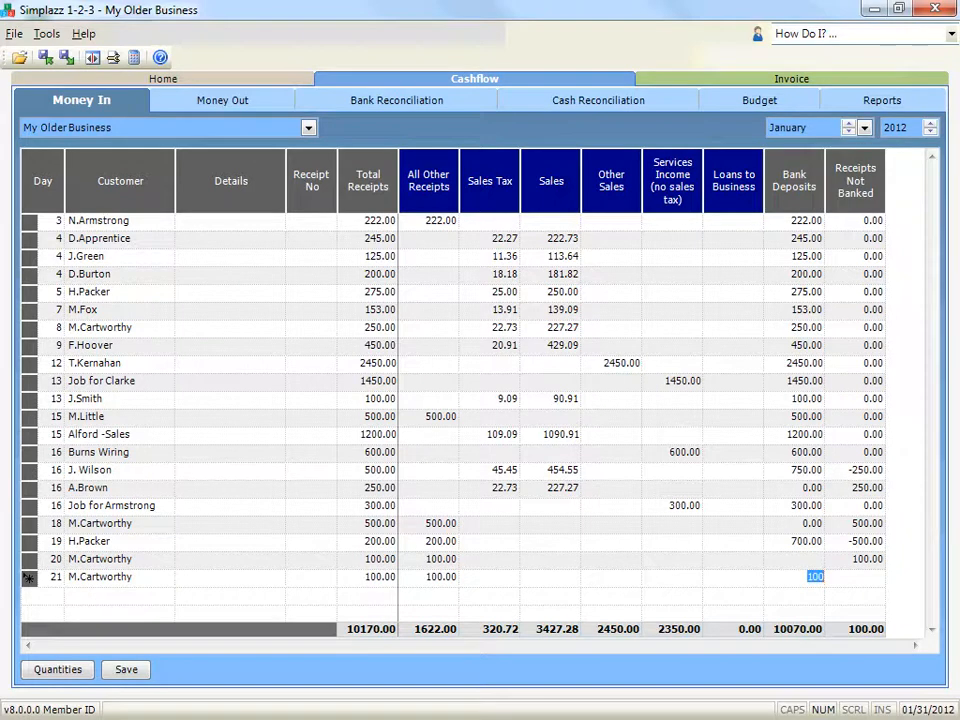
# Step: Set the bank deposit of the day 21 receipt to 200 and complete the entry
pyautogui.write('200')
pyautogui.press('Tab')
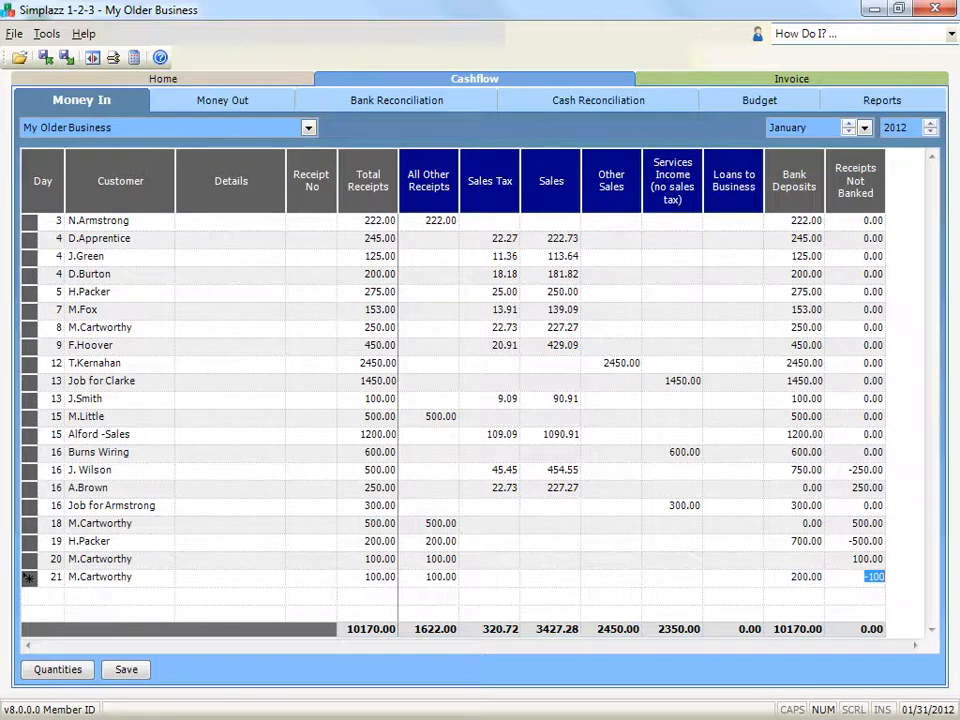
pyautogui.press('Tab')
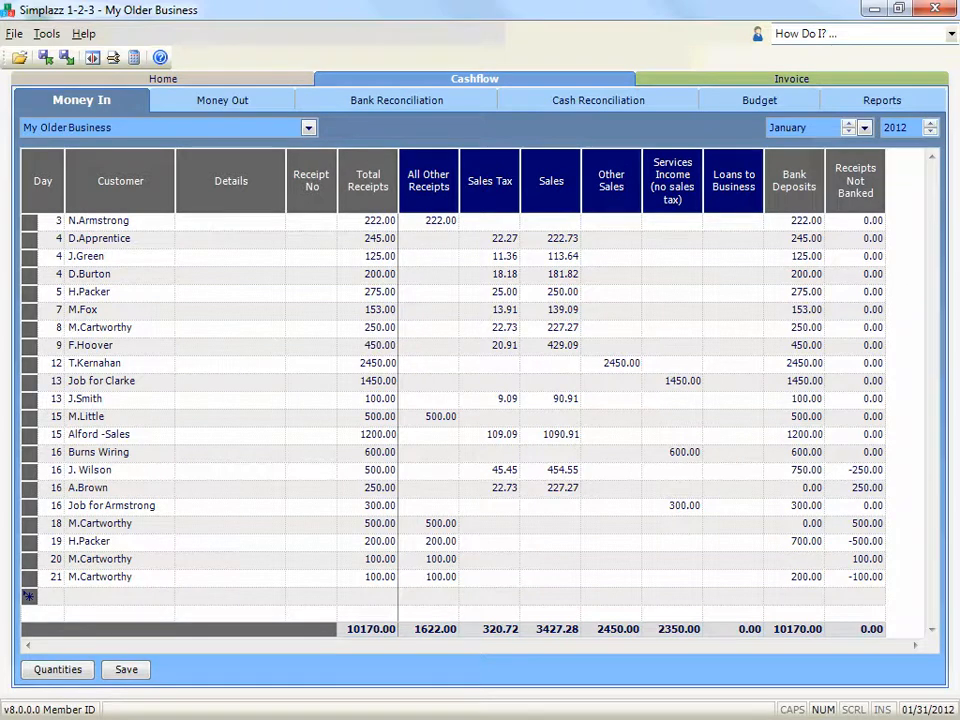
# Step: Open the bank reconciliation and view its settings
pyautogui.click(482, 103)
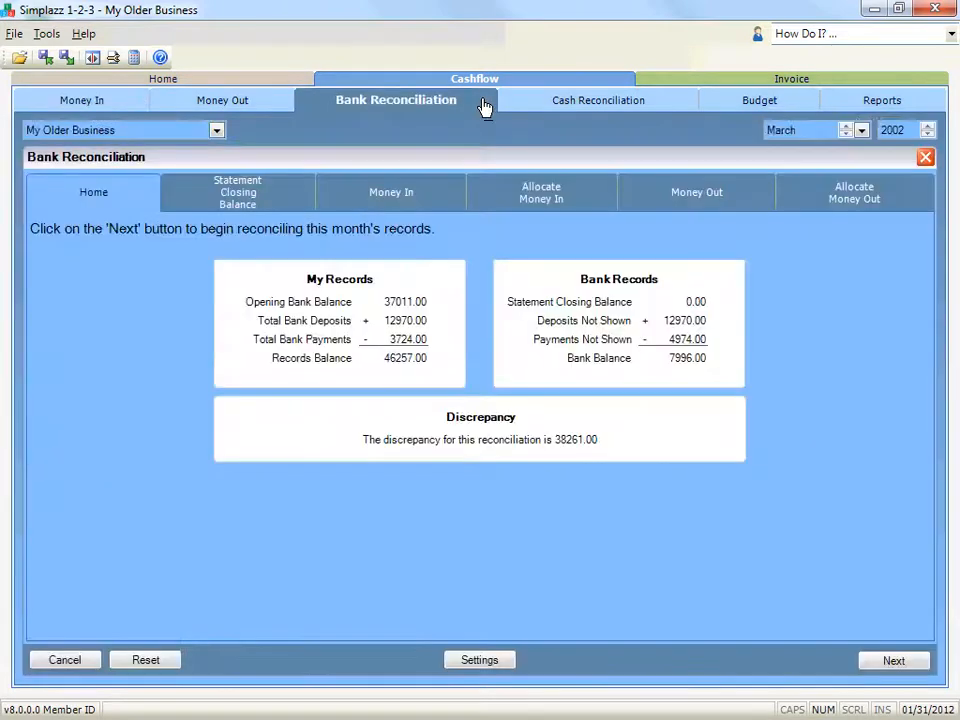
pyautogui.click(480, 660)
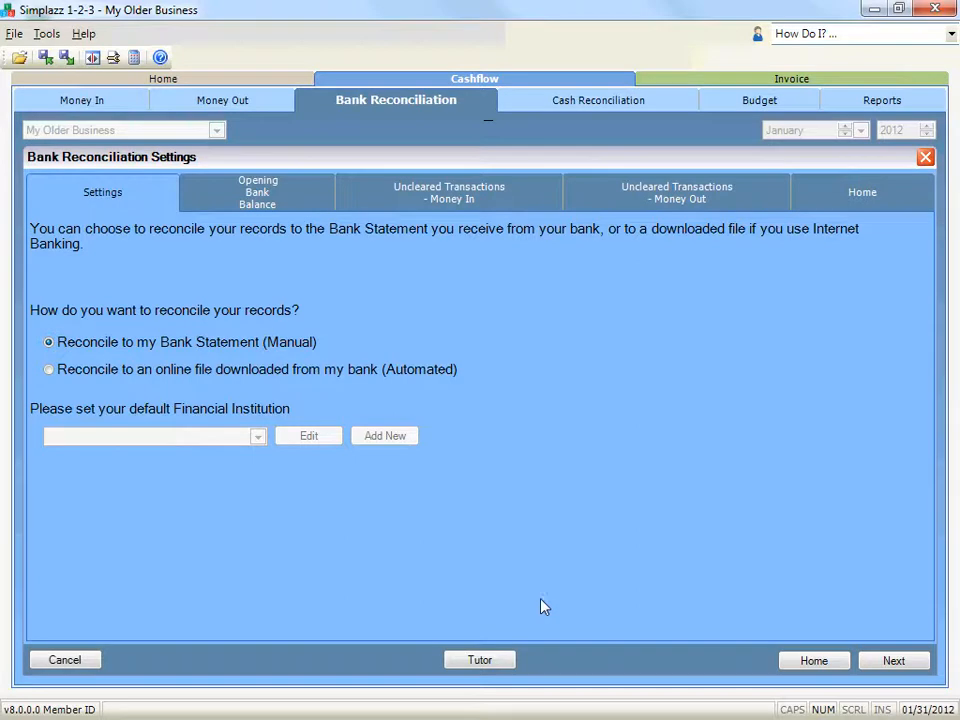
# Step: Duplicate the My Older Business account under the name Other account
pyautogui.click(114, 58)
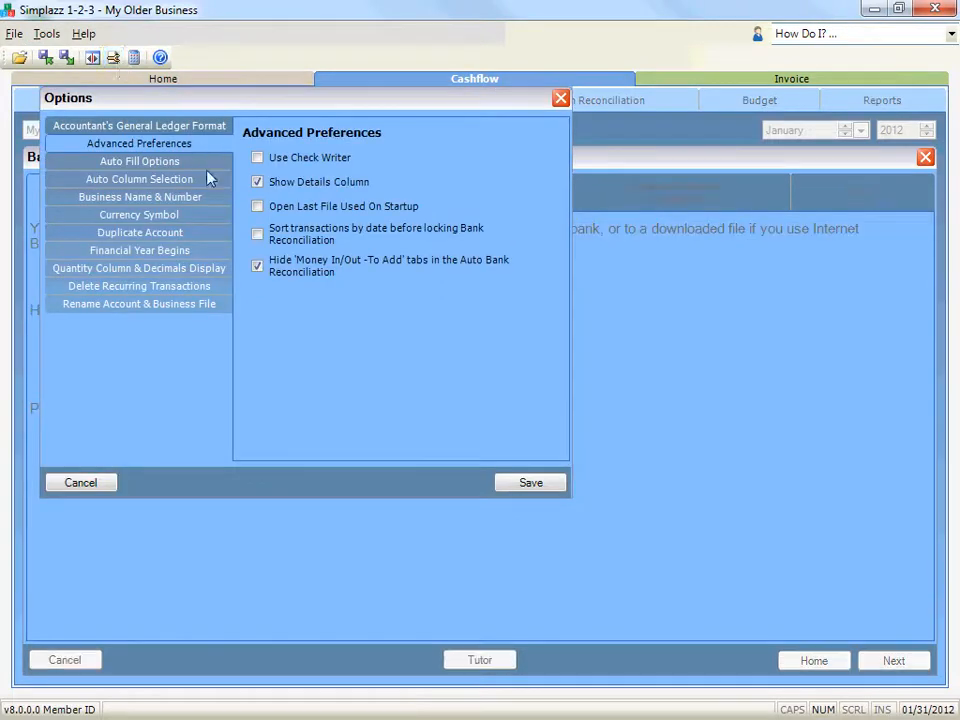
pyautogui.click(210, 232)
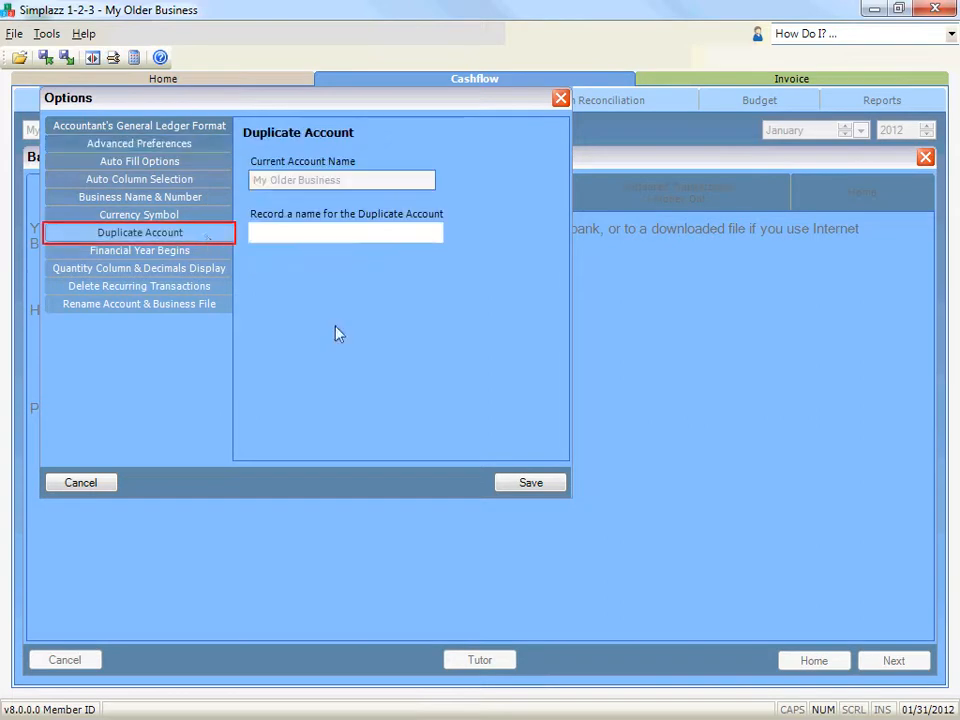
pyautogui.click(326, 232)
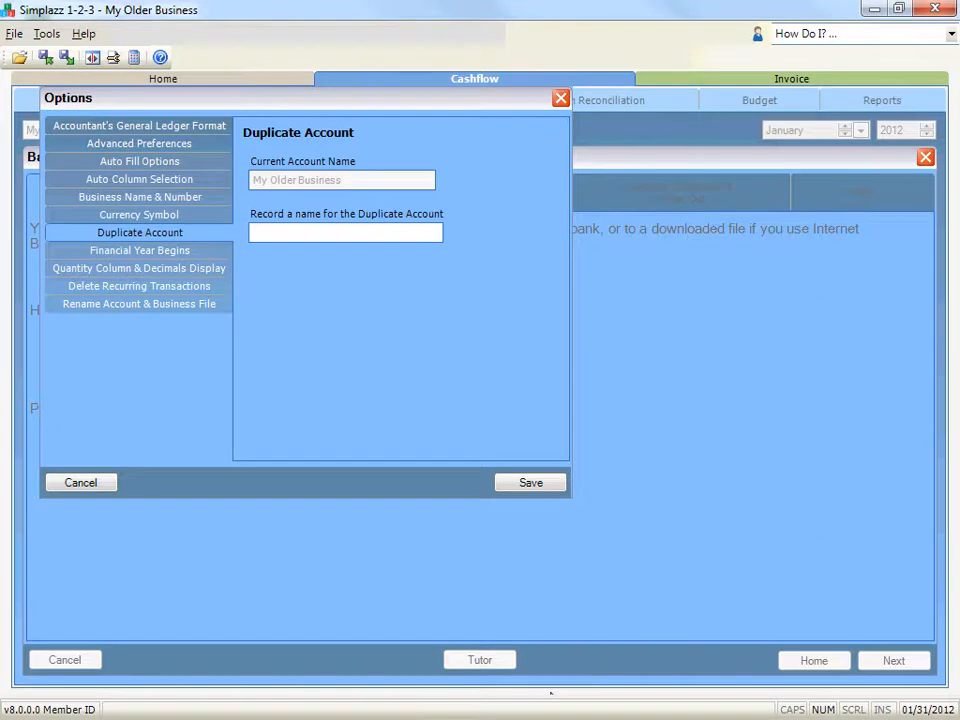
pyautogui.write('Other account')
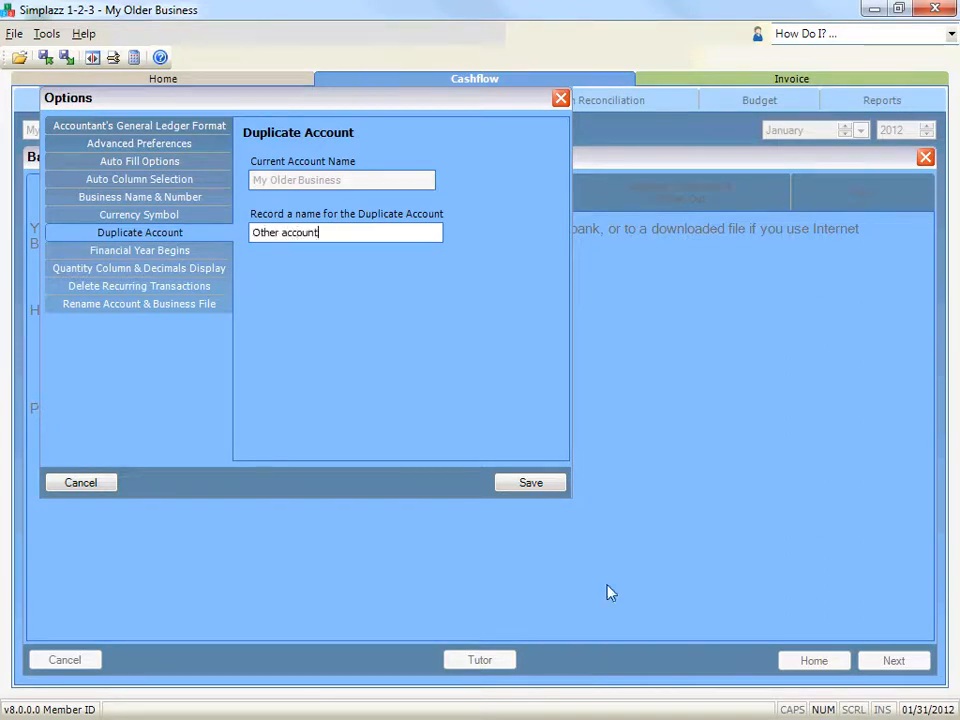
pyautogui.click(553, 483)
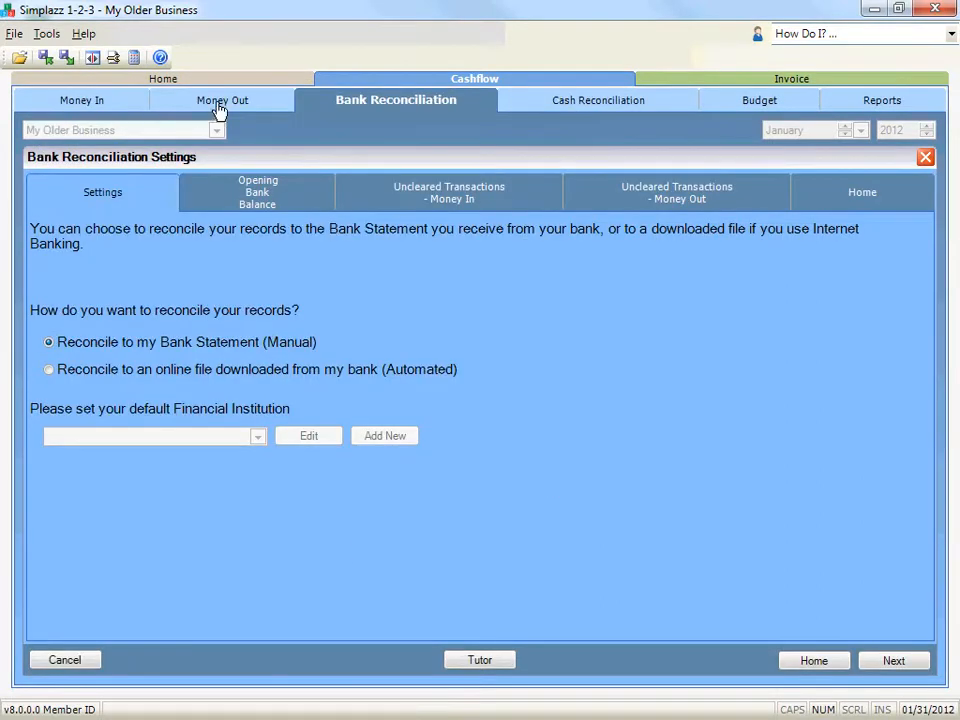
# Step: Display the Money Out records of Other account
pyautogui.click(128, 100)
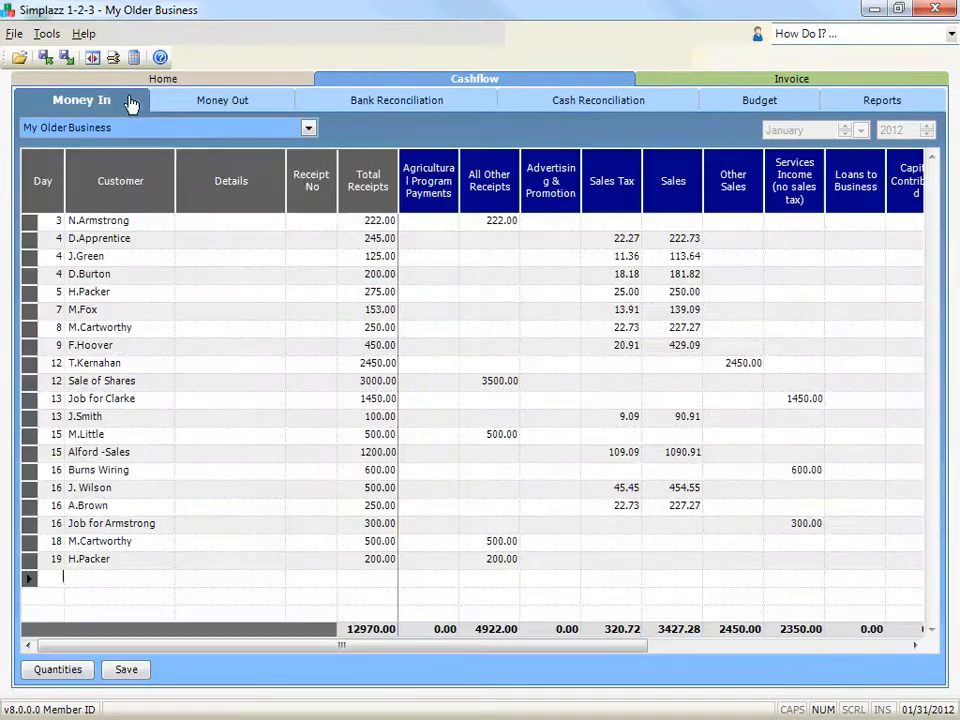
pyautogui.click(238, 97)
pyautogui.click(312, 133)
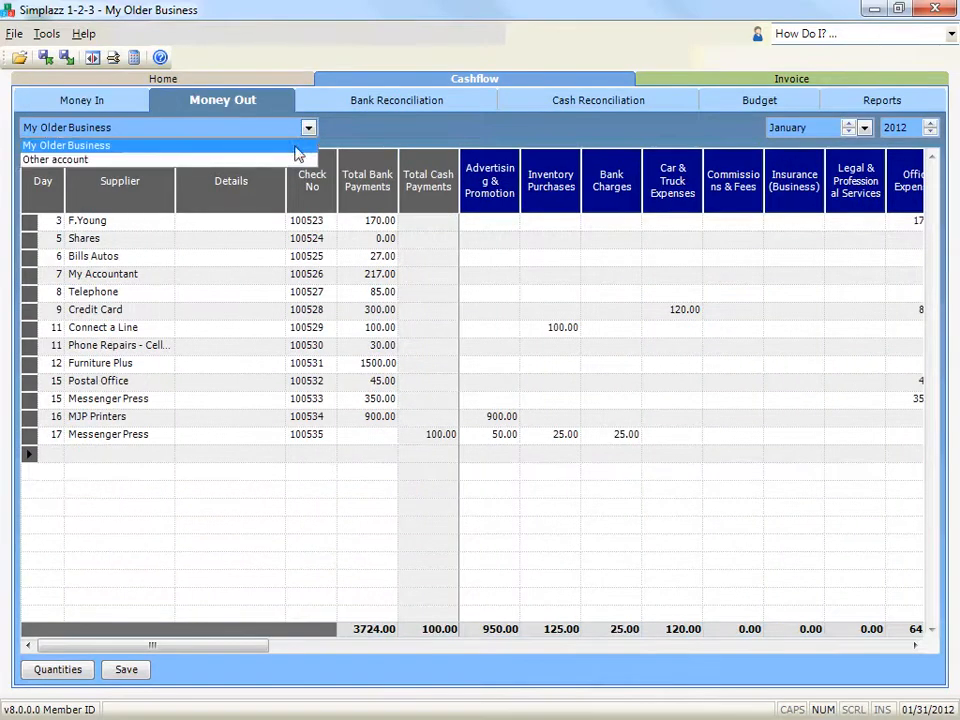
pyautogui.click(288, 158)
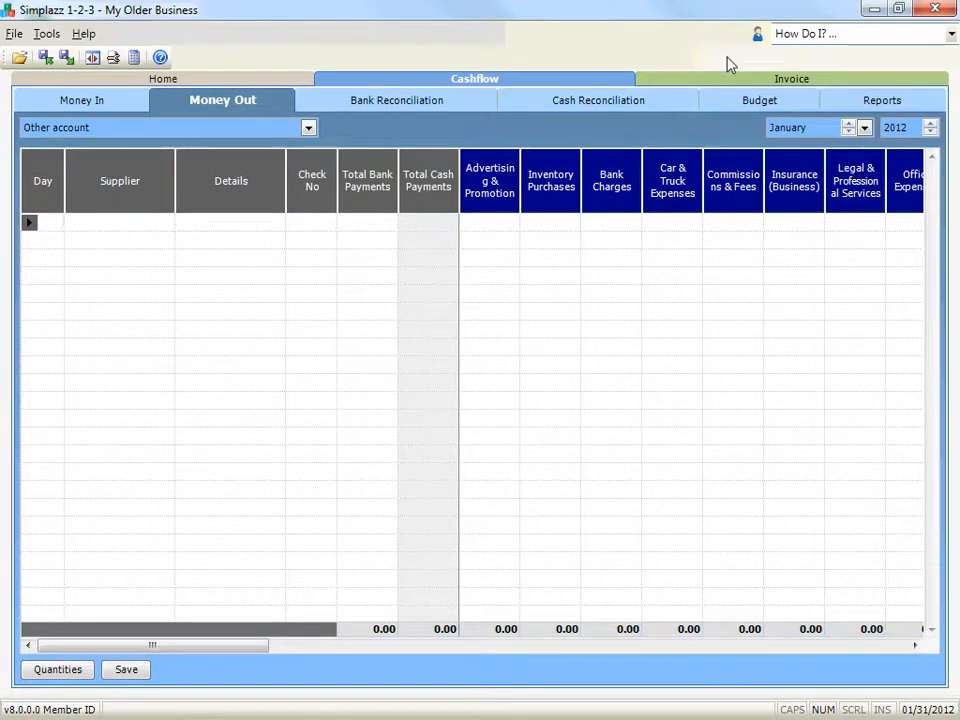
# Step: Browse the How Do I topics for payments and open the program's help contents
pyautogui.click(951, 34)
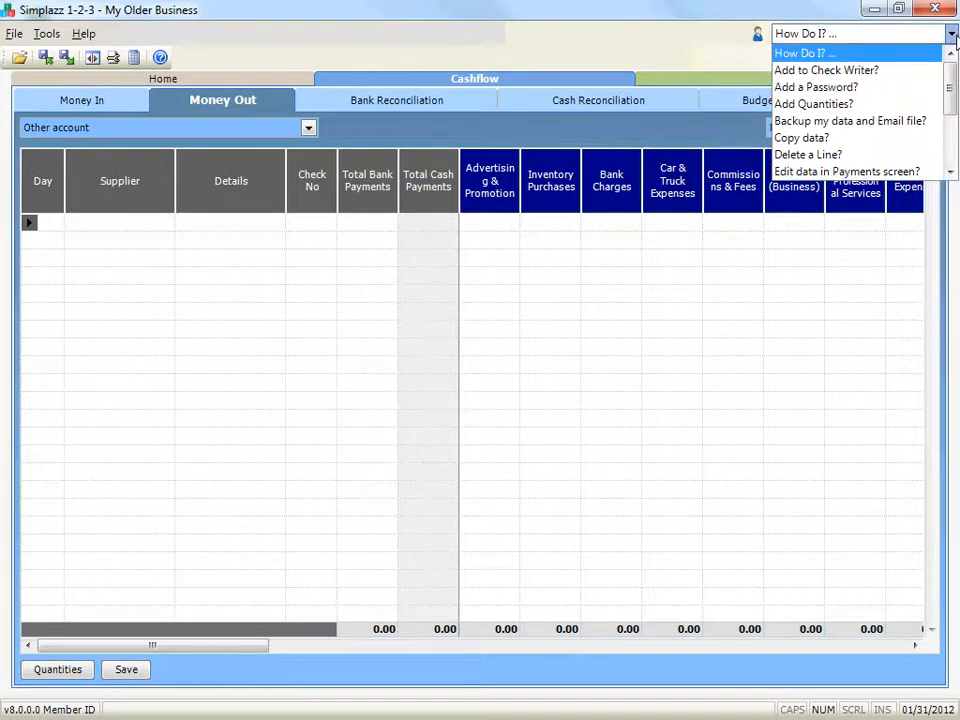
pyautogui.moveTo(952, 101); pyautogui.dragTo(953, 148)
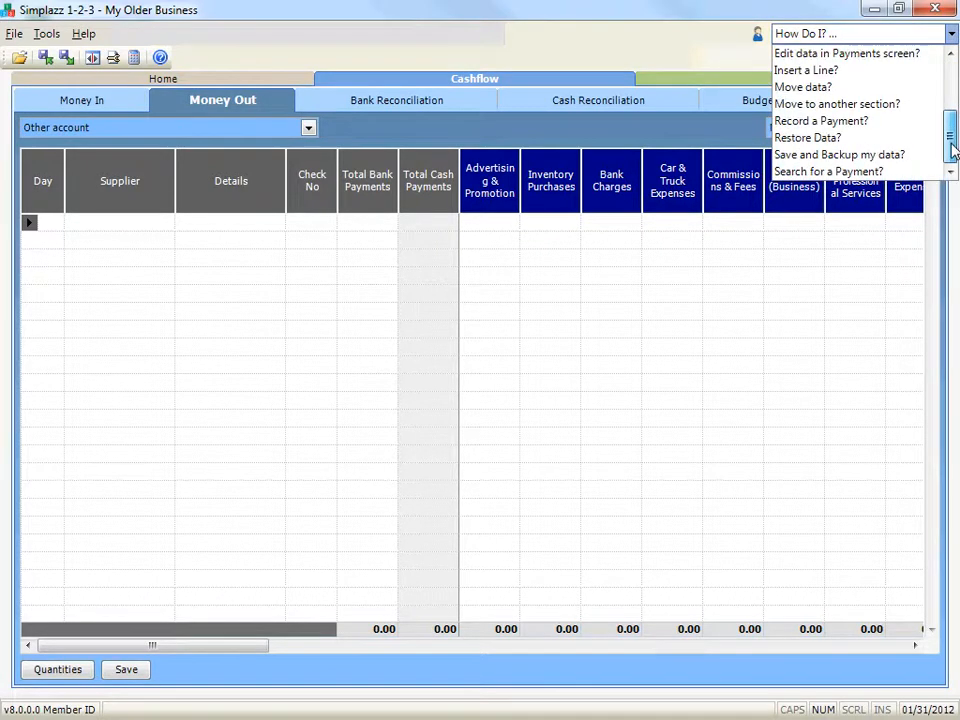
pyautogui.click(162, 58)
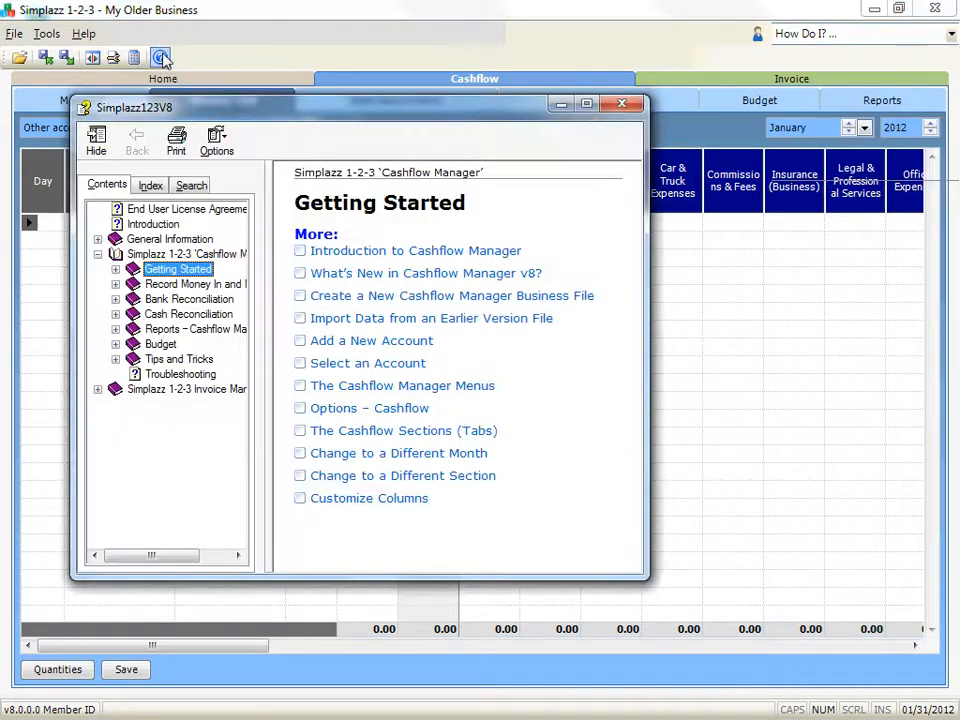